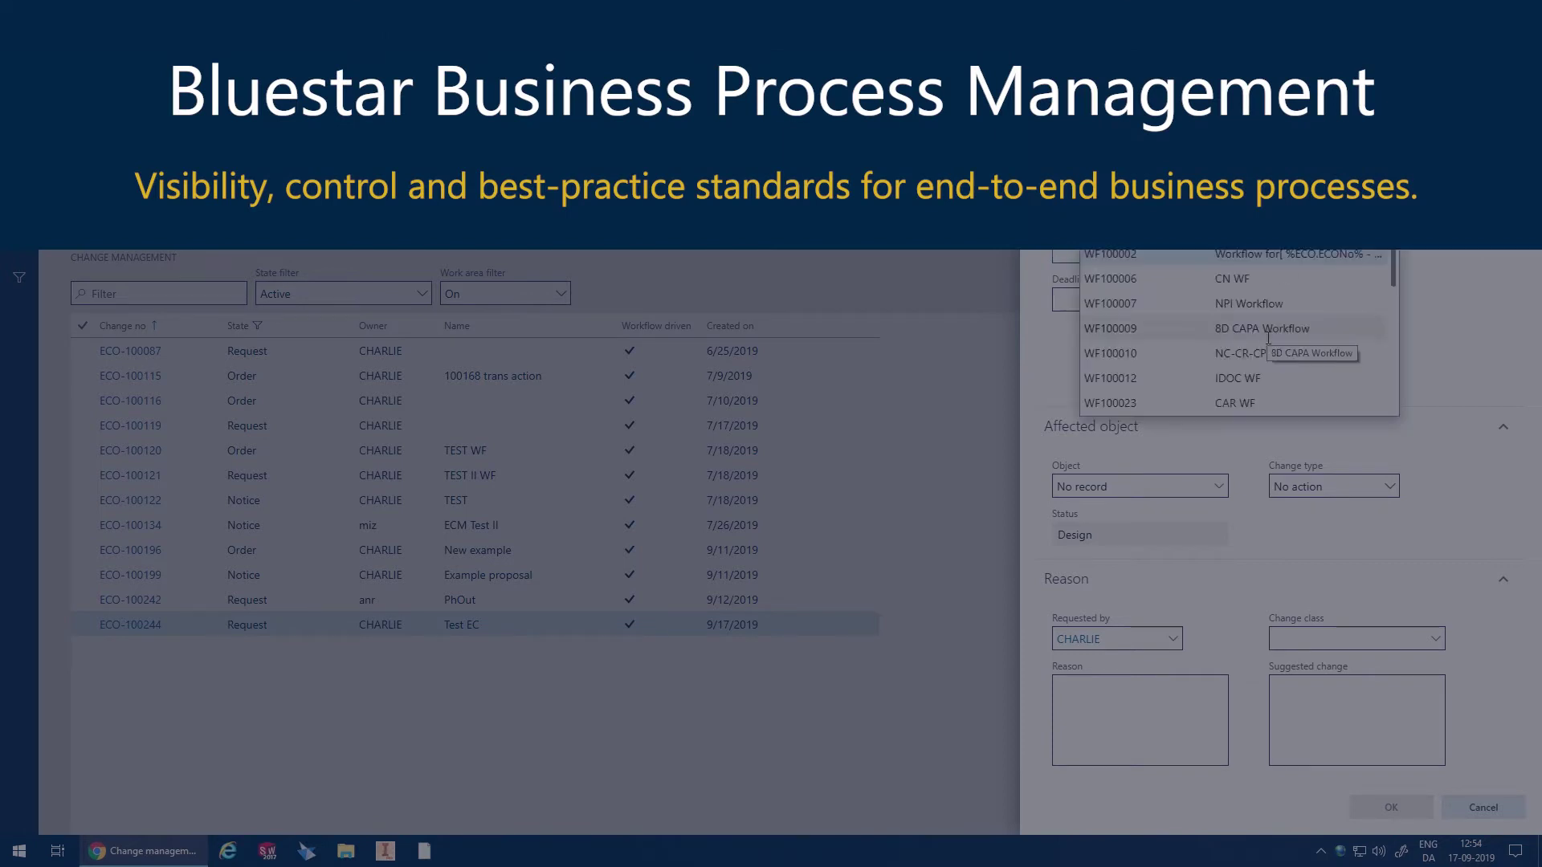
Start a new engineering change, opening Create new change with an assigned change number.
scroll(1293, 374, down, 2)
click(1284, 404)
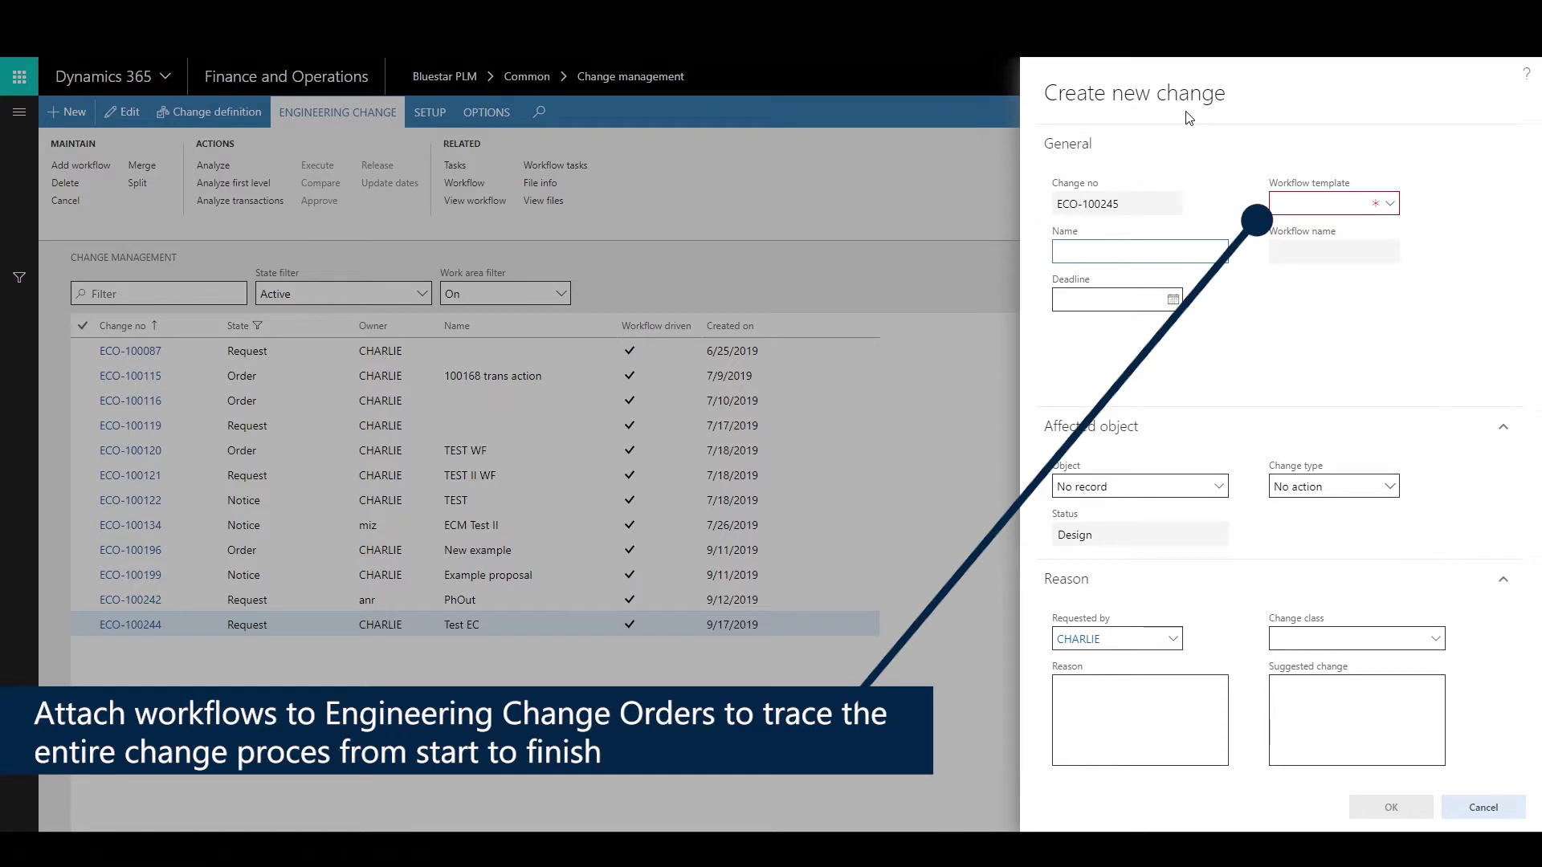
Create change 'Rule Test EC' with workflow template WF100439 (Testing rules) and change type BOM change.
click(1389, 203)
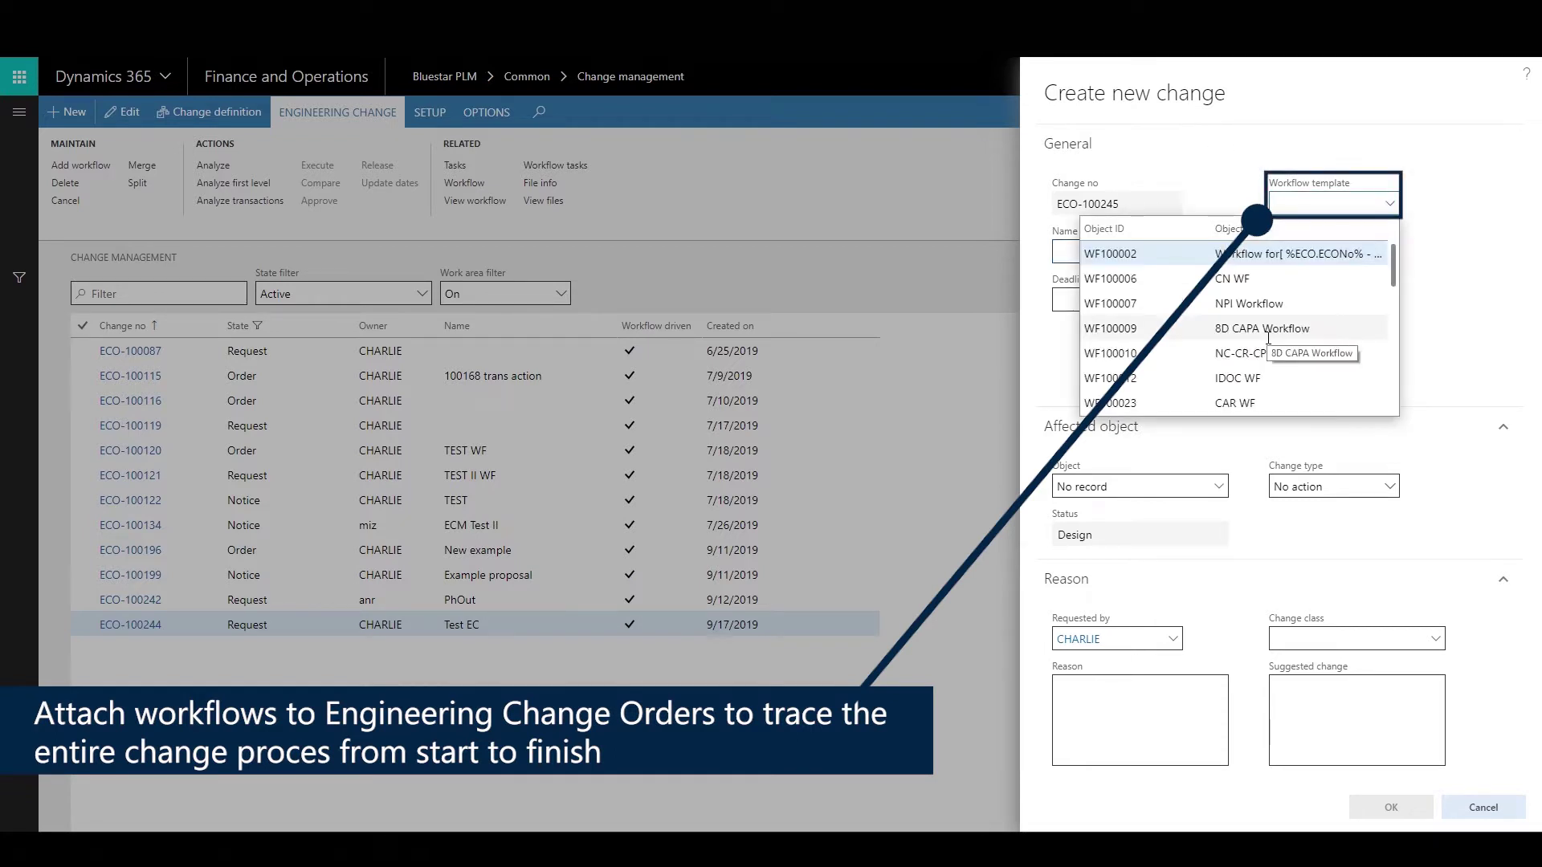
scroll(1268, 338, down, 5)
click(1240, 401)
click(1159, 257)
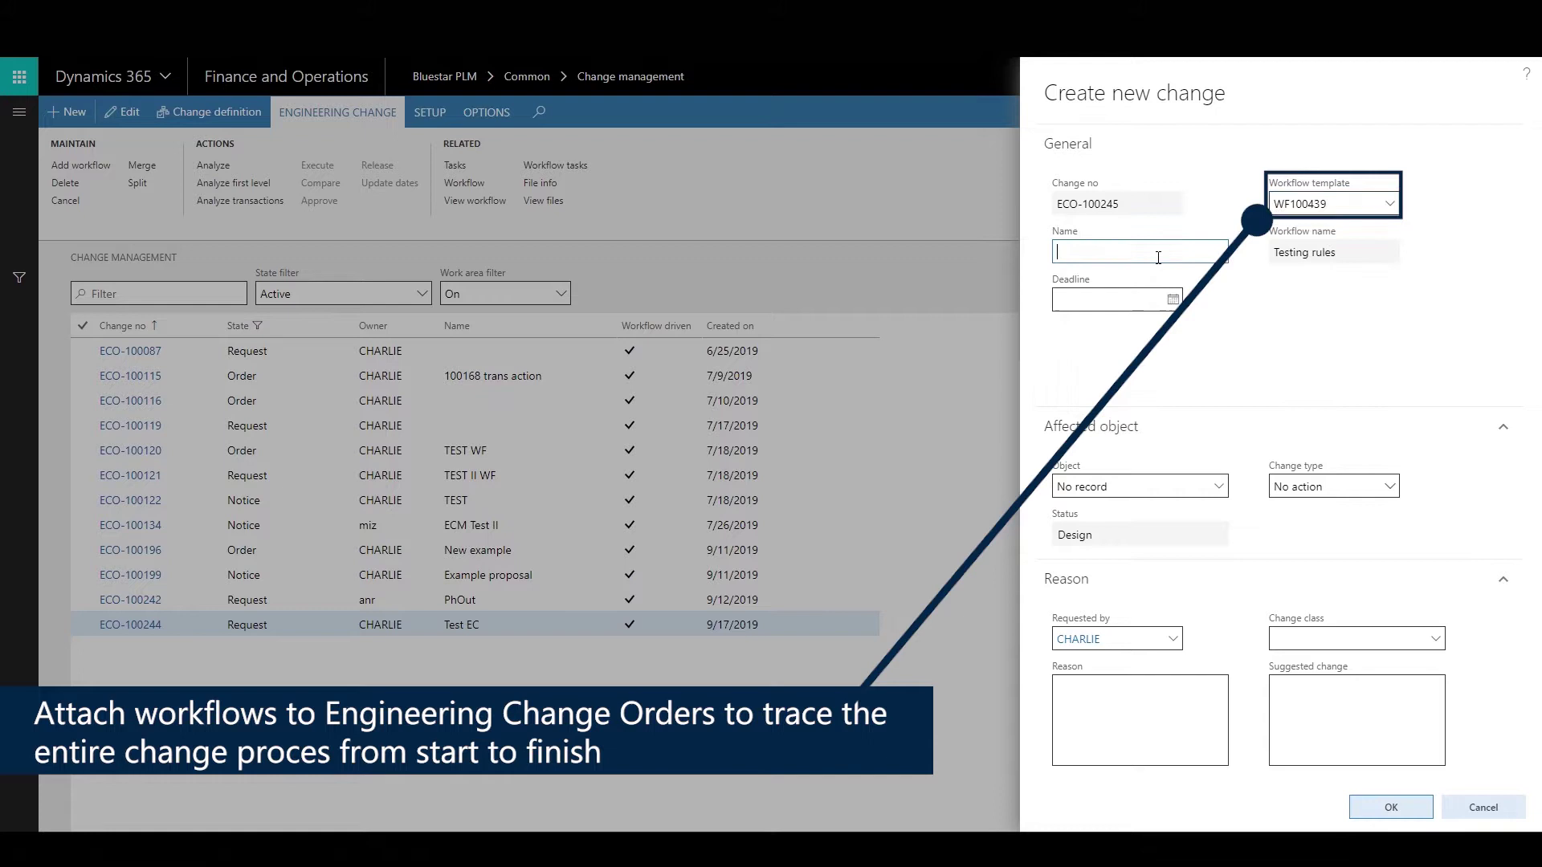
text(Rule Test EC)
click(1388, 486)
click(1349, 604)
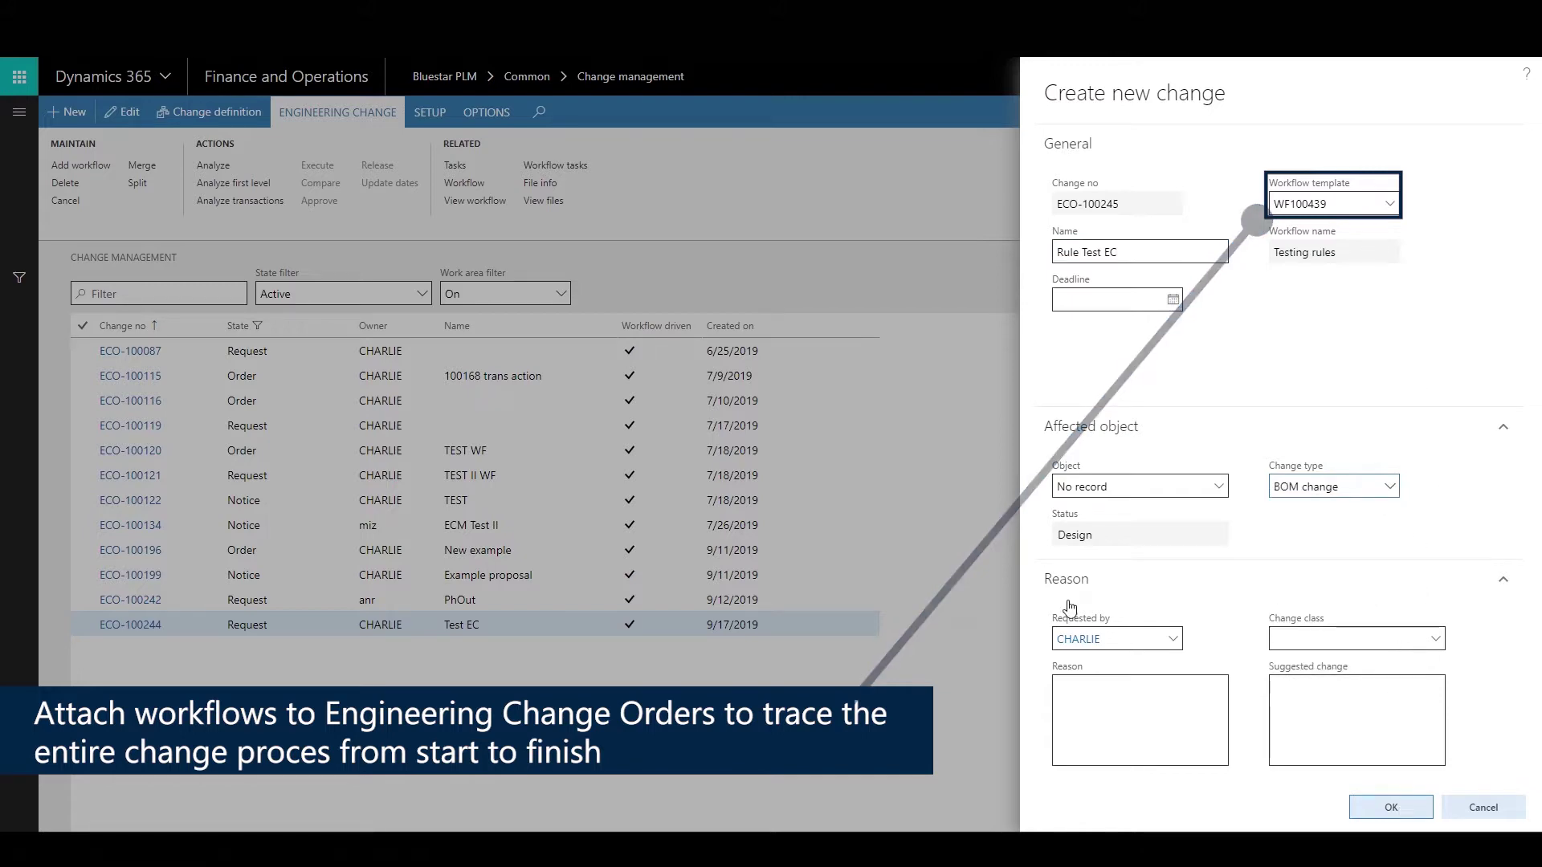
click(1391, 807)
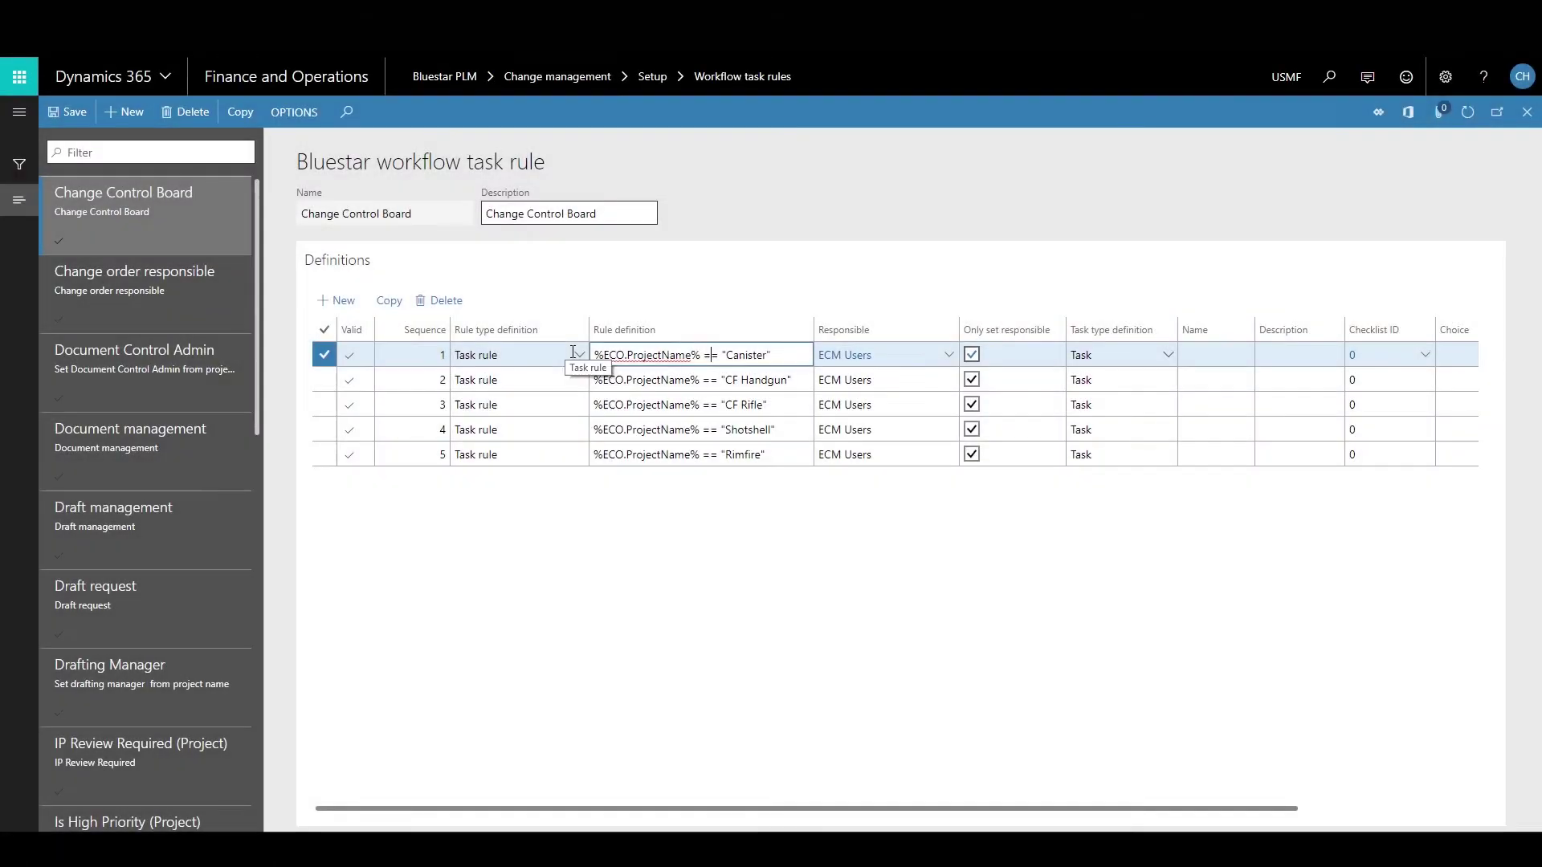
Check row 1's Rule type (Task rule) and Task type (Task) dropdowns, leaving both unchanged.
click(576, 356)
click(629, 489)
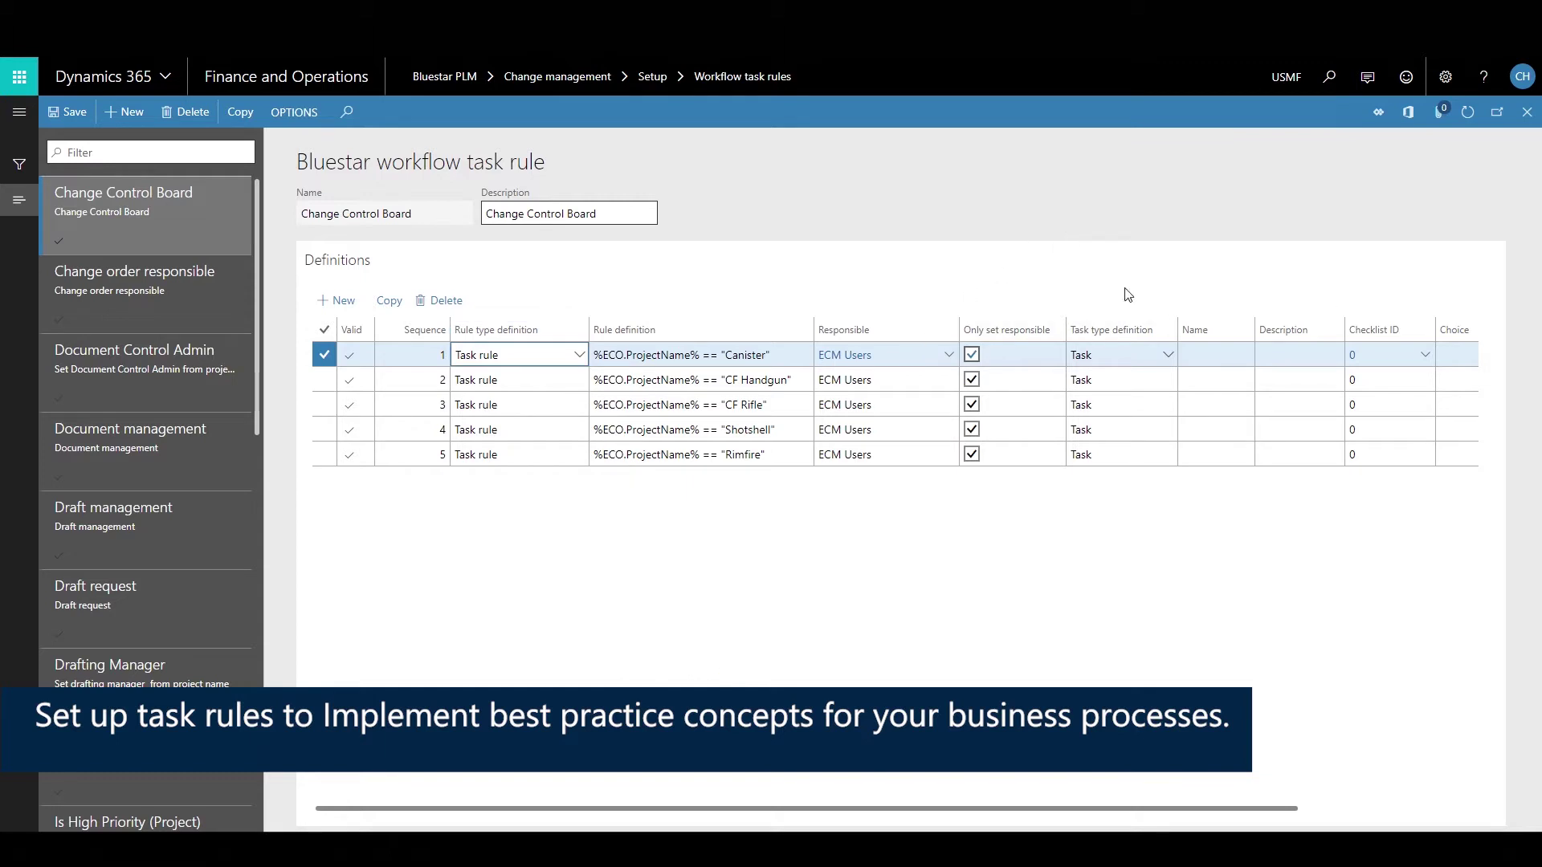
click(1168, 356)
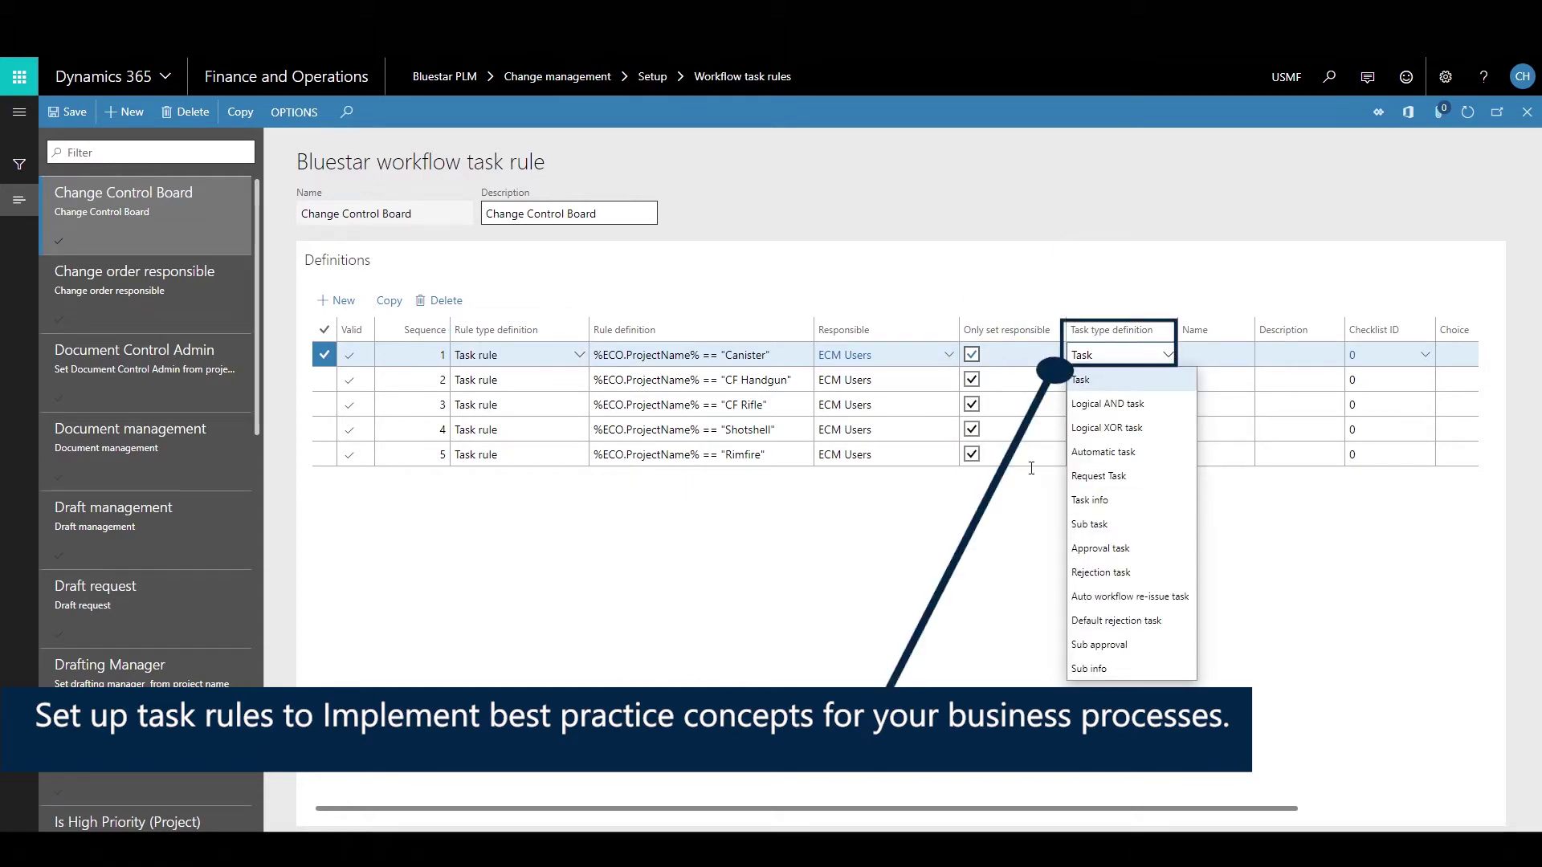
click(1301, 689)
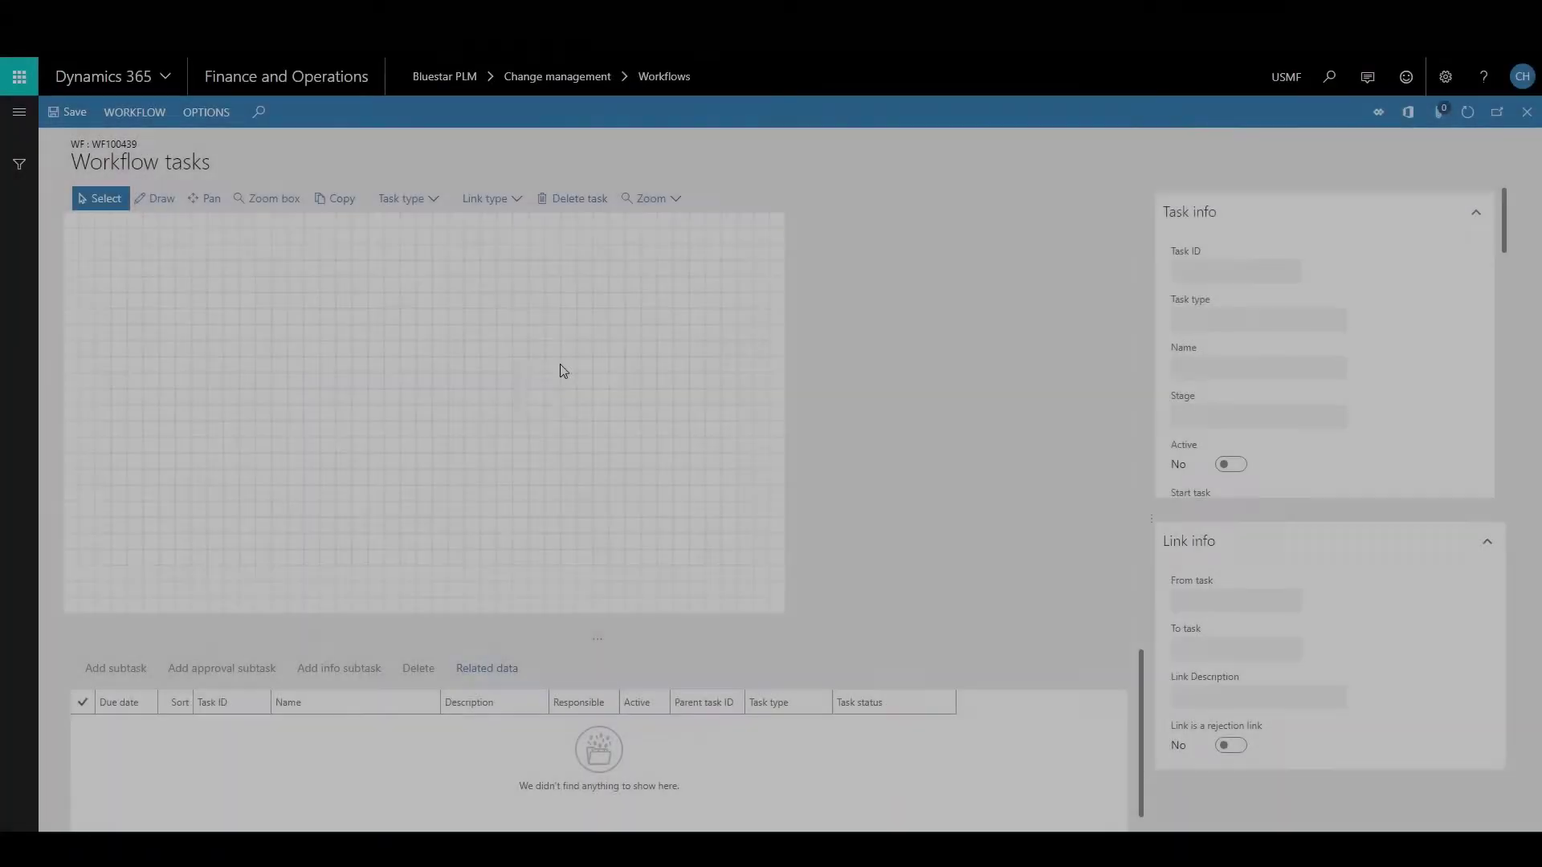
Draw three task boxes, an approval diamond and an automatic task on the WF100439 canvas.
click(155, 199)
drag(110, 355, 246, 426)
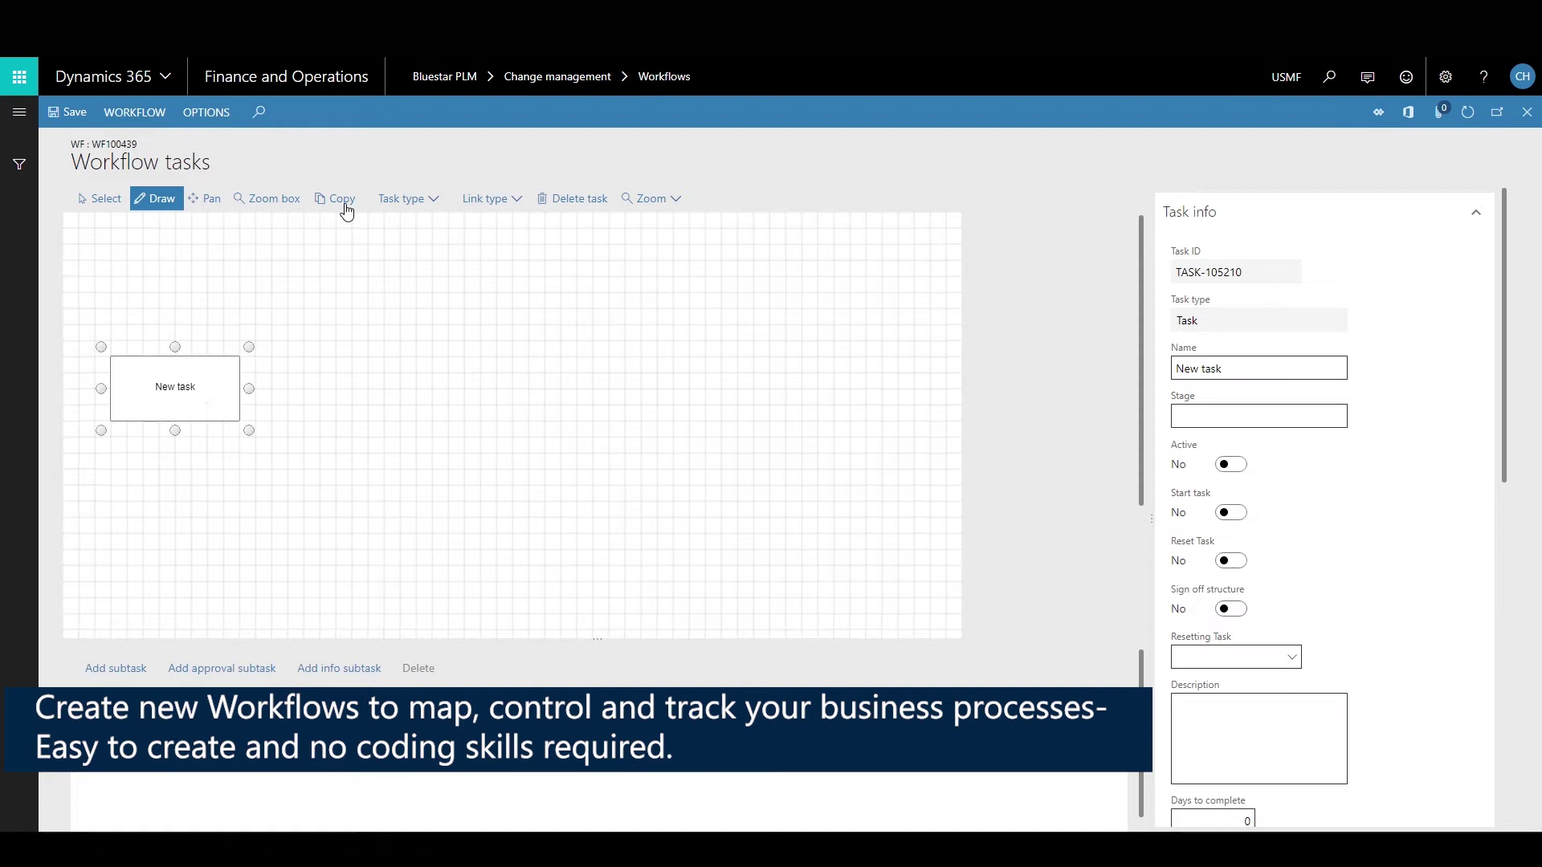
drag(302, 356, 406, 400)
drag(480, 356, 554, 400)
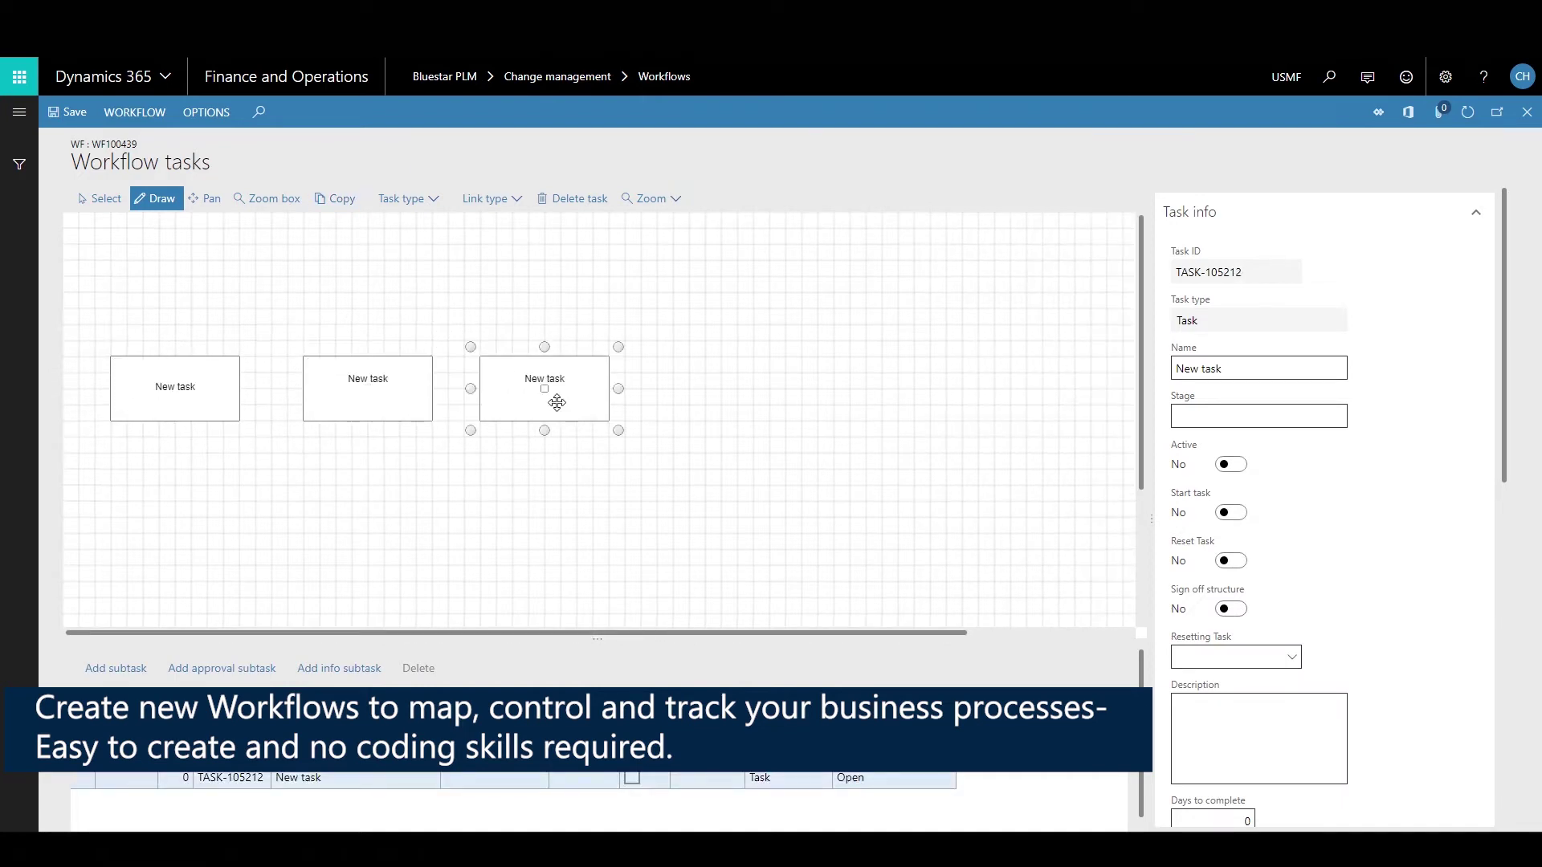
click(405, 199)
click(393, 300)
drag(829, 372, 887, 417)
click(406, 198)
click(393, 281)
drag(657, 341, 830, 429)
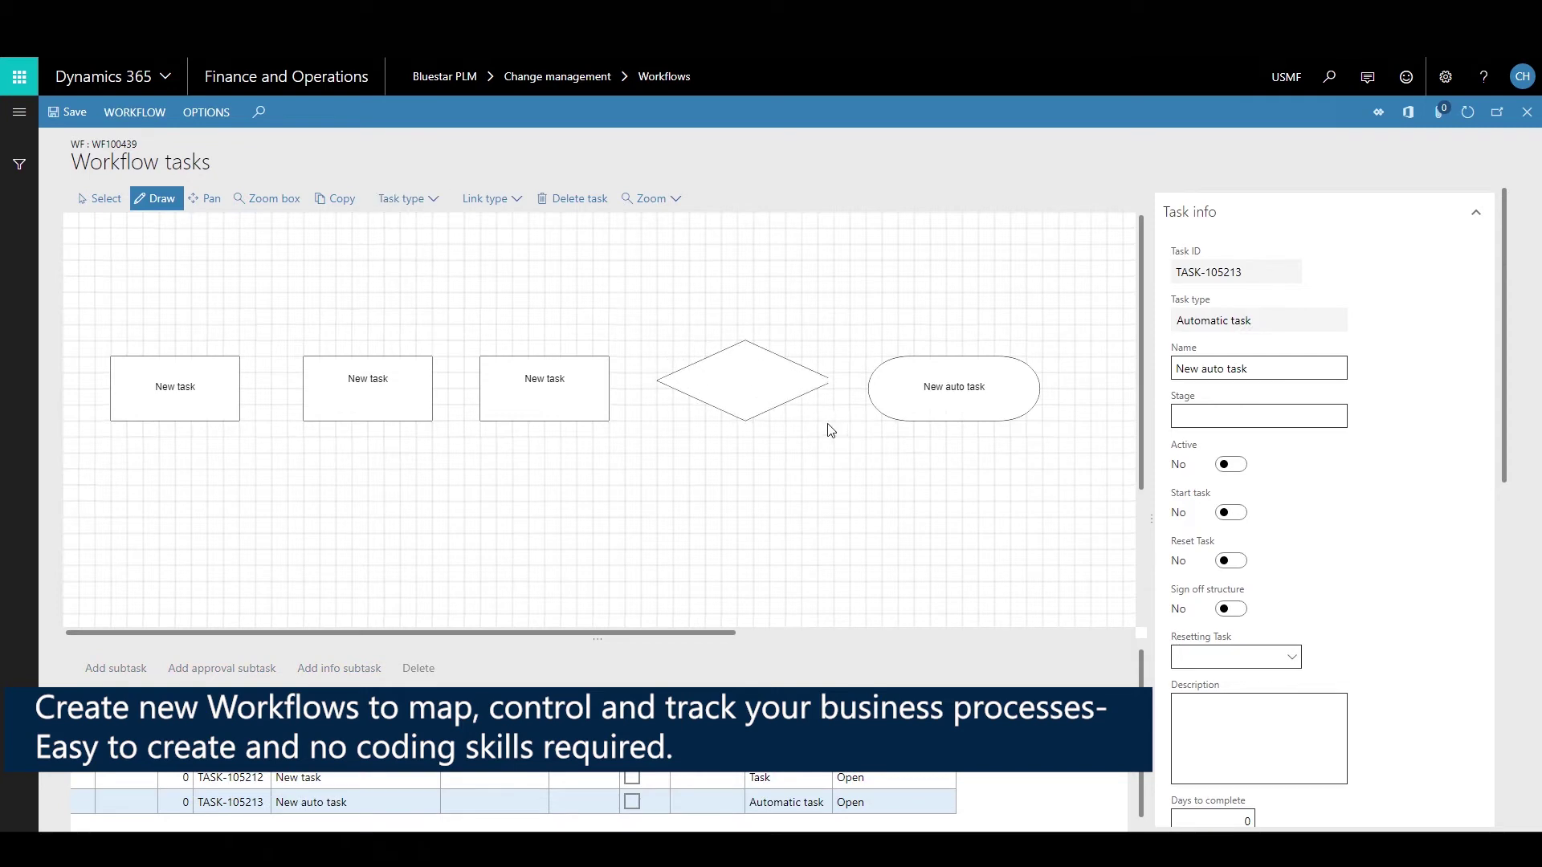
drag(336, 399, 320, 399)
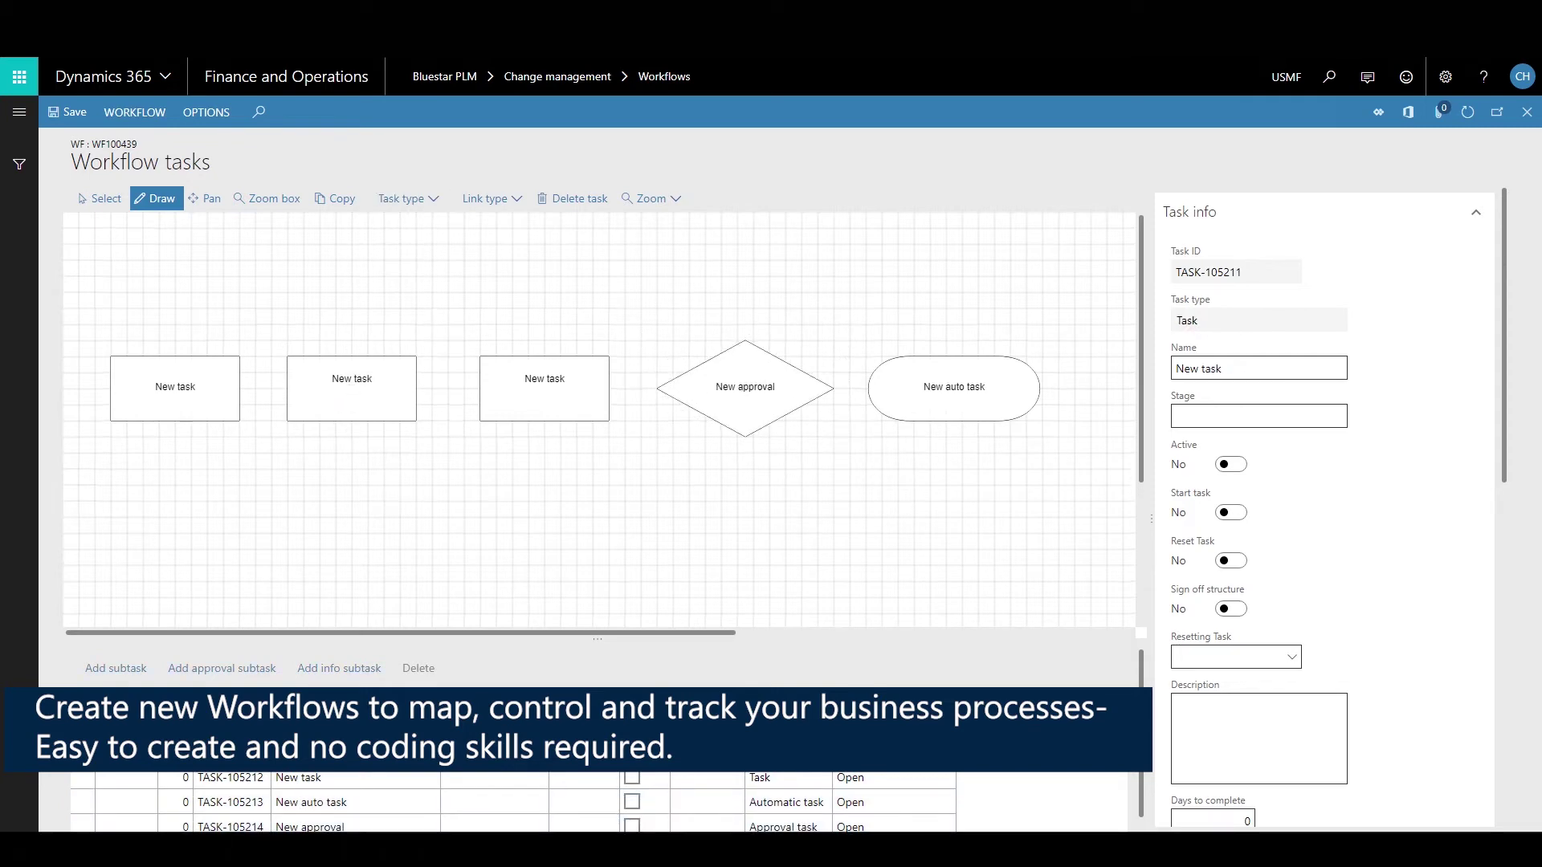
Rename the first task 'Preparation' and make it the start task.
click(184, 387)
triple_click(1273, 374)
text(Preparation)
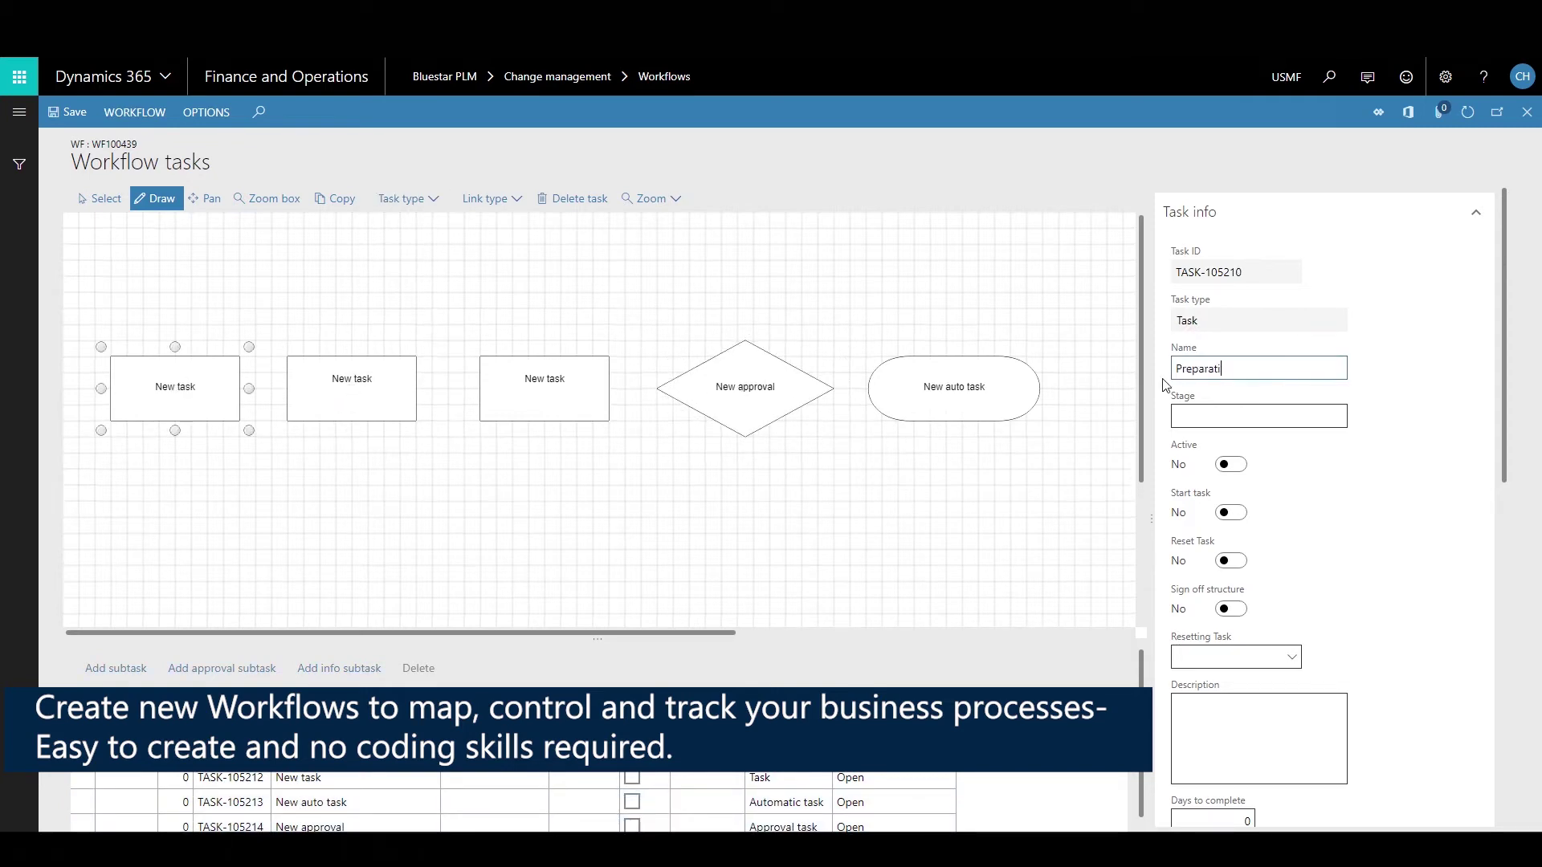
click(1231, 512)
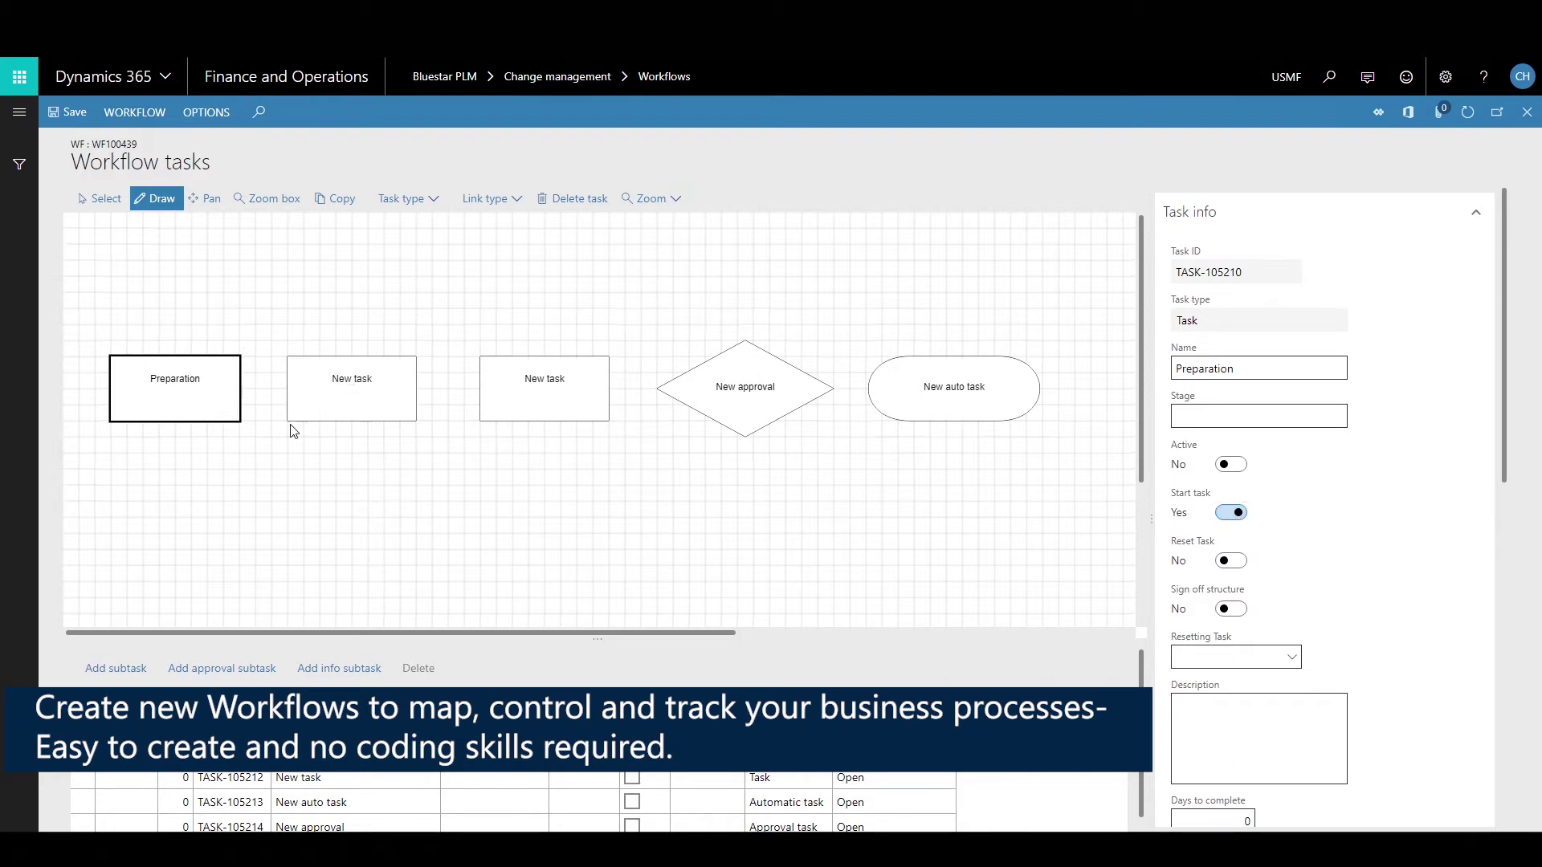
Link the tasks in sequence, loop Rejected back, and label the approval-to-auto-task link OK.
drag(175, 389, 354, 389)
drag(353, 388, 546, 389)
mouse_move(546, 388)
mouse_down()
mouse_move(706, 389)
mouse_move(546, 377)
mouse_move(543, 355)
mouse_up()
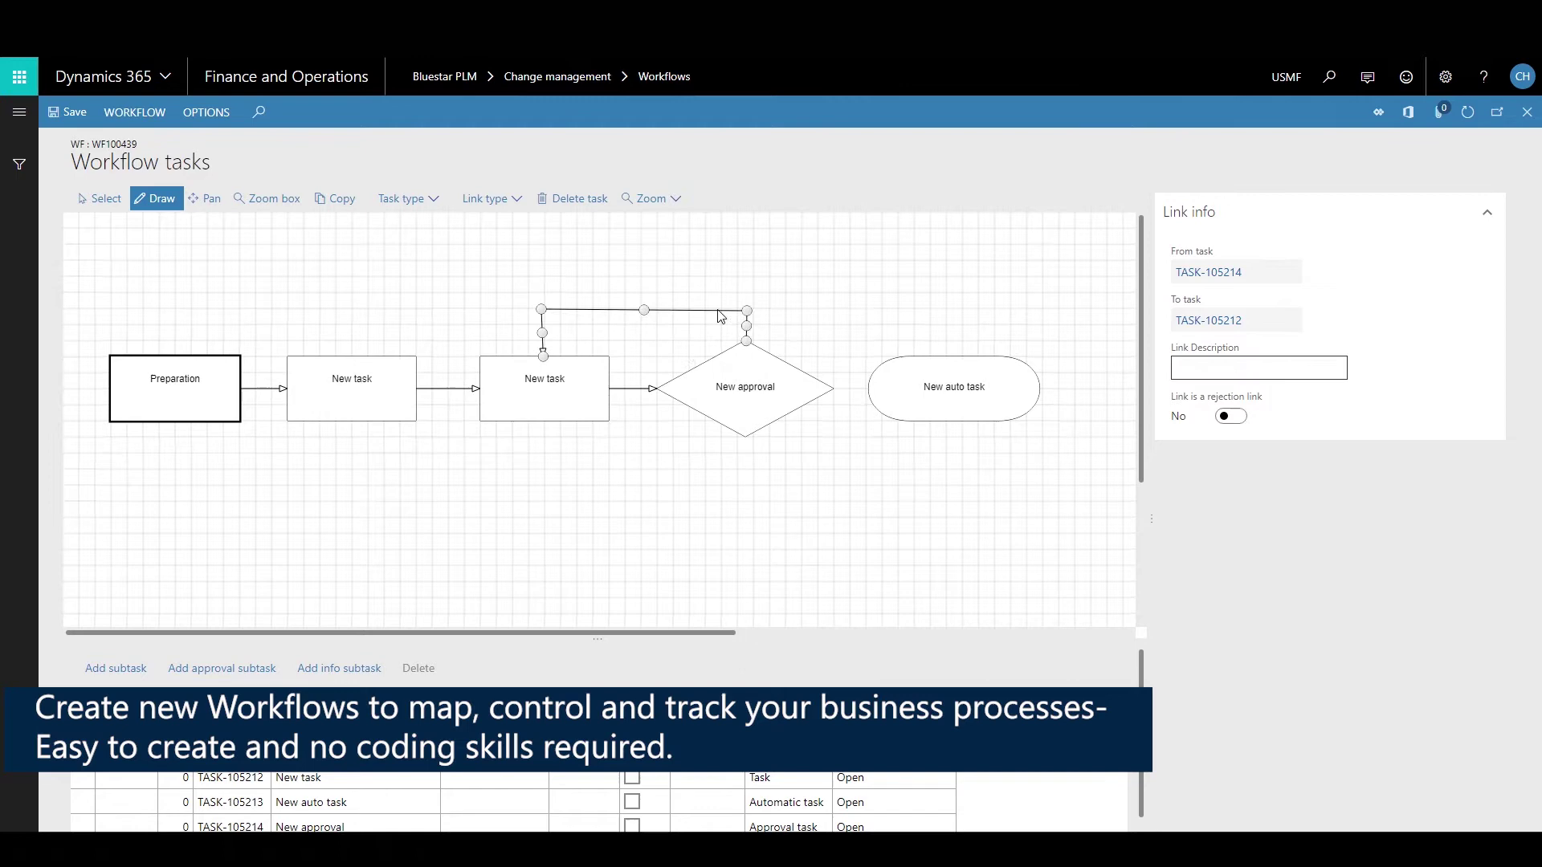
drag(743, 390, 951, 389)
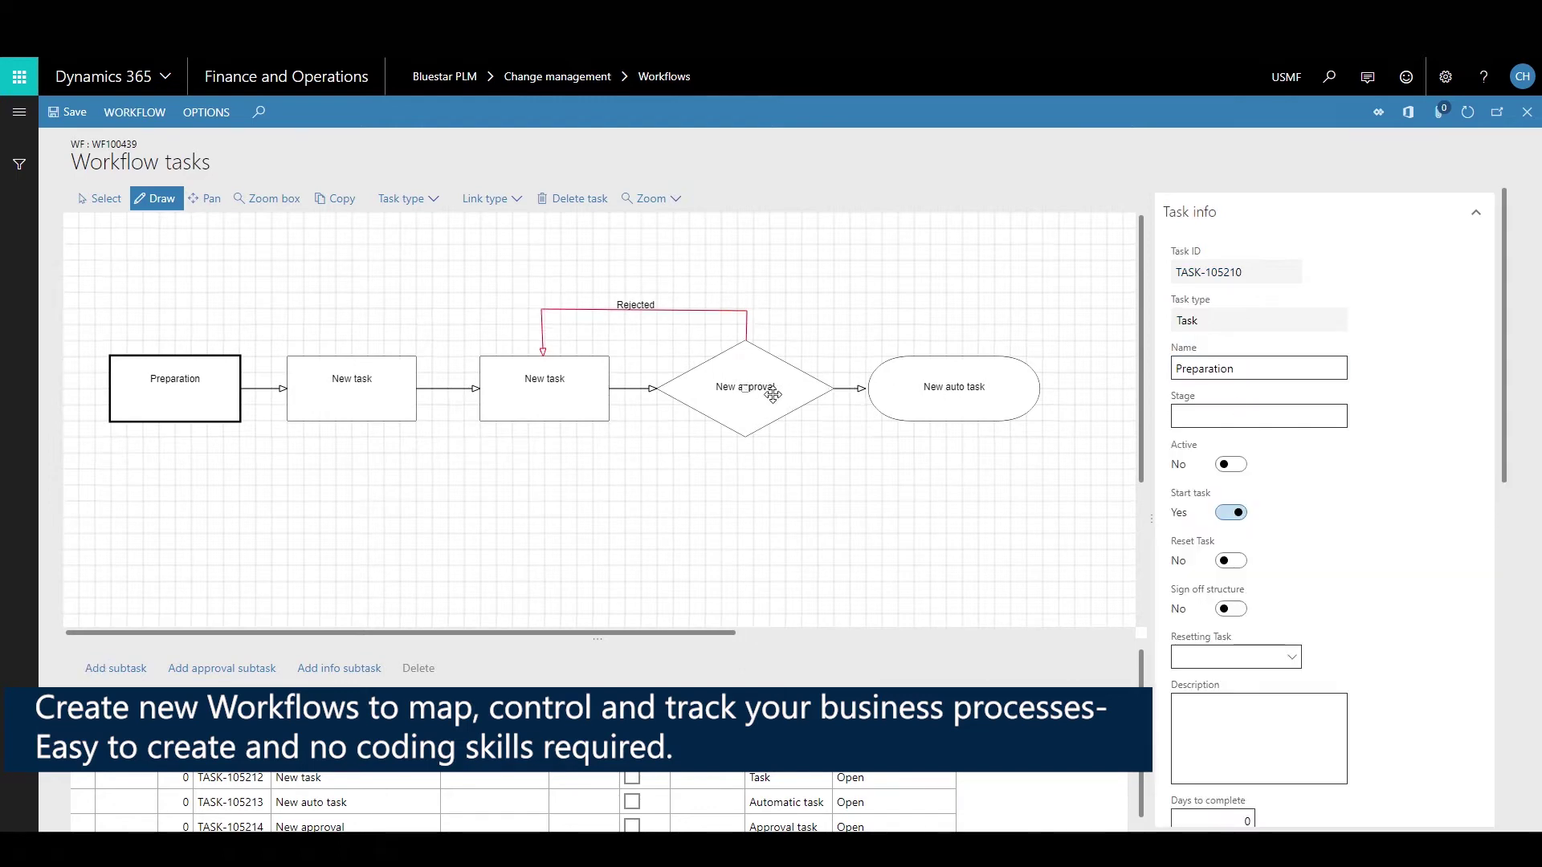
click(852, 388)
Rename the second task 'Draft Management' and review its task links.
click(342, 391)
triple_click(1258, 368)
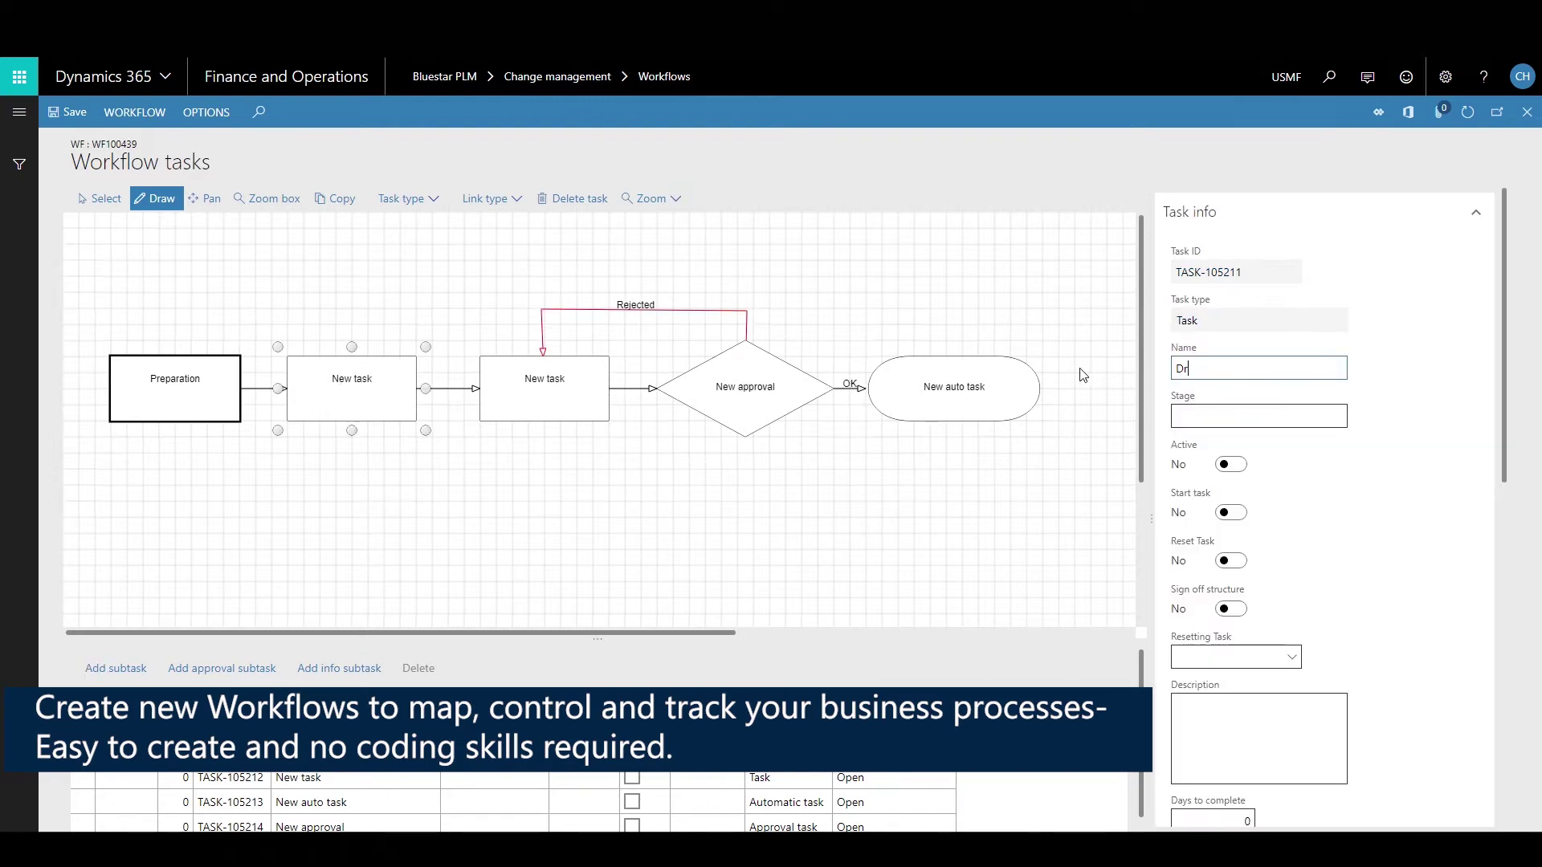
text(Draft Management)
scroll(1404, 447, down, 5)
click(1337, 644)
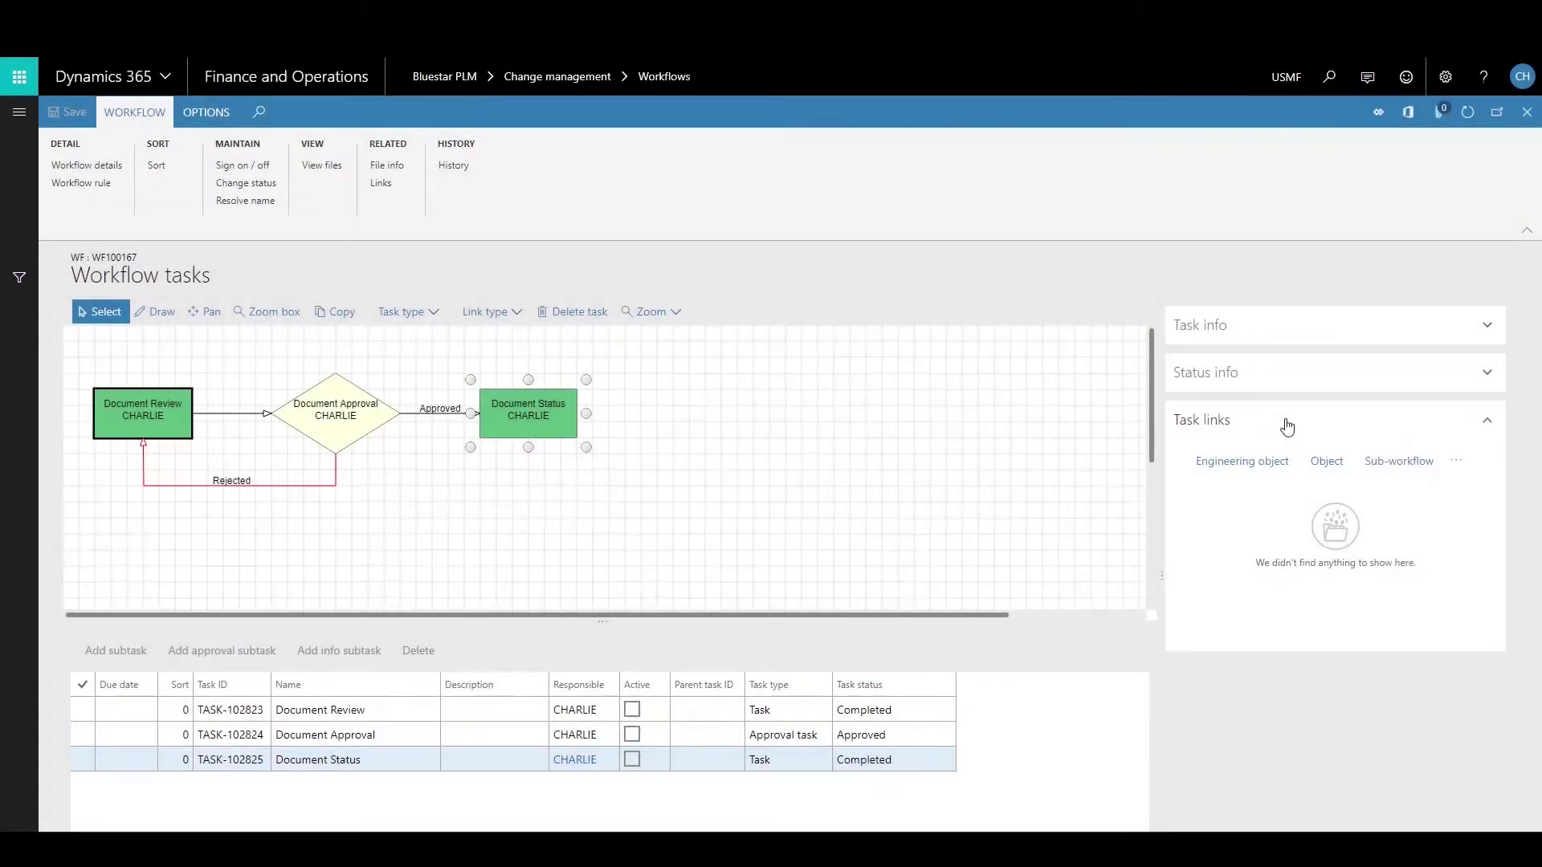
click(1286, 424)
click(1288, 425)
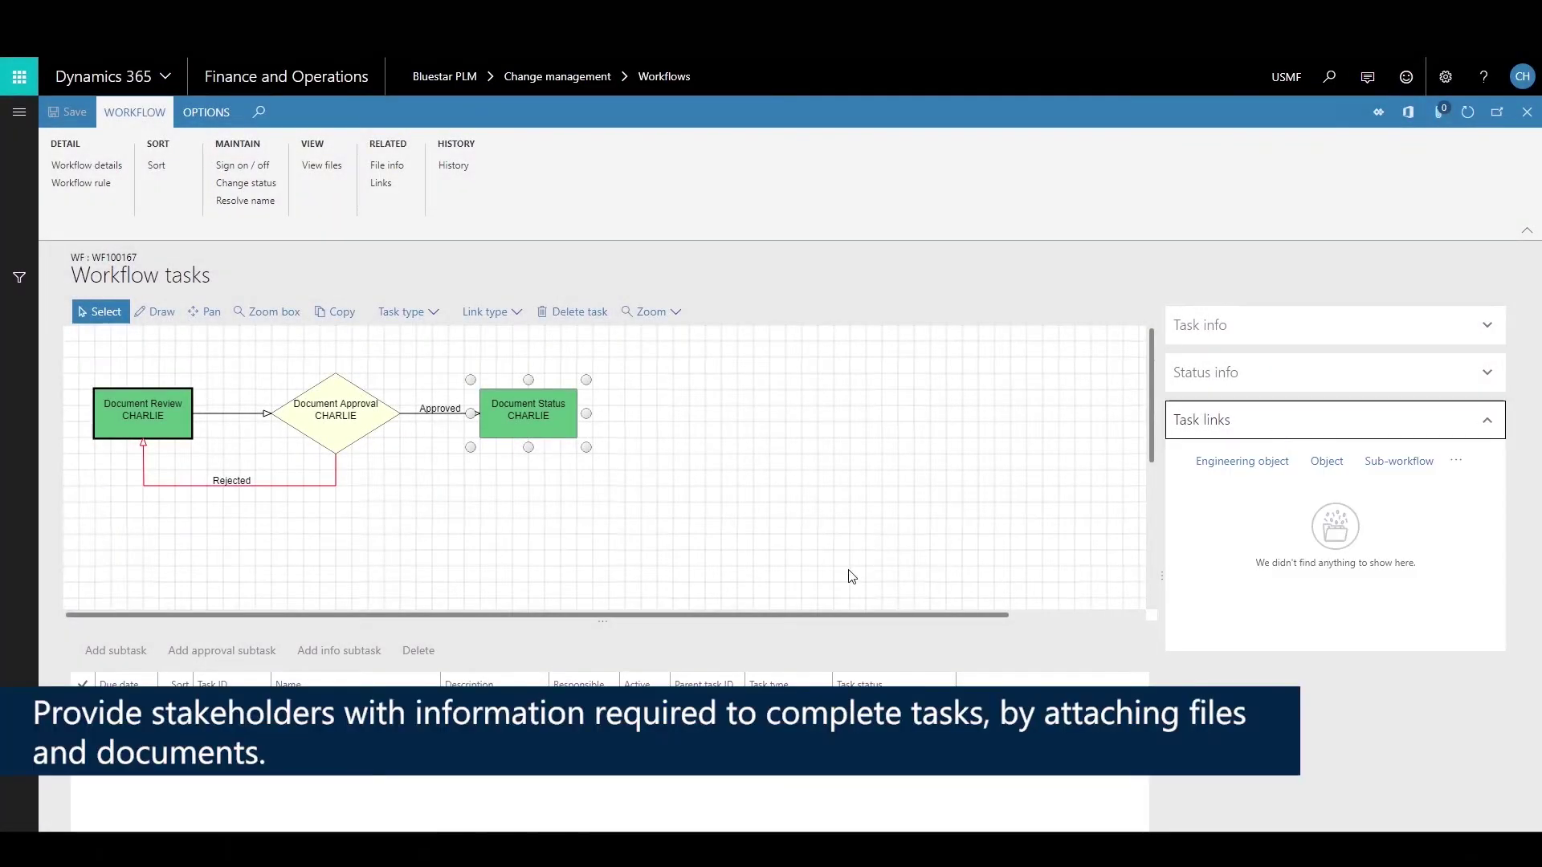
click(340, 167)
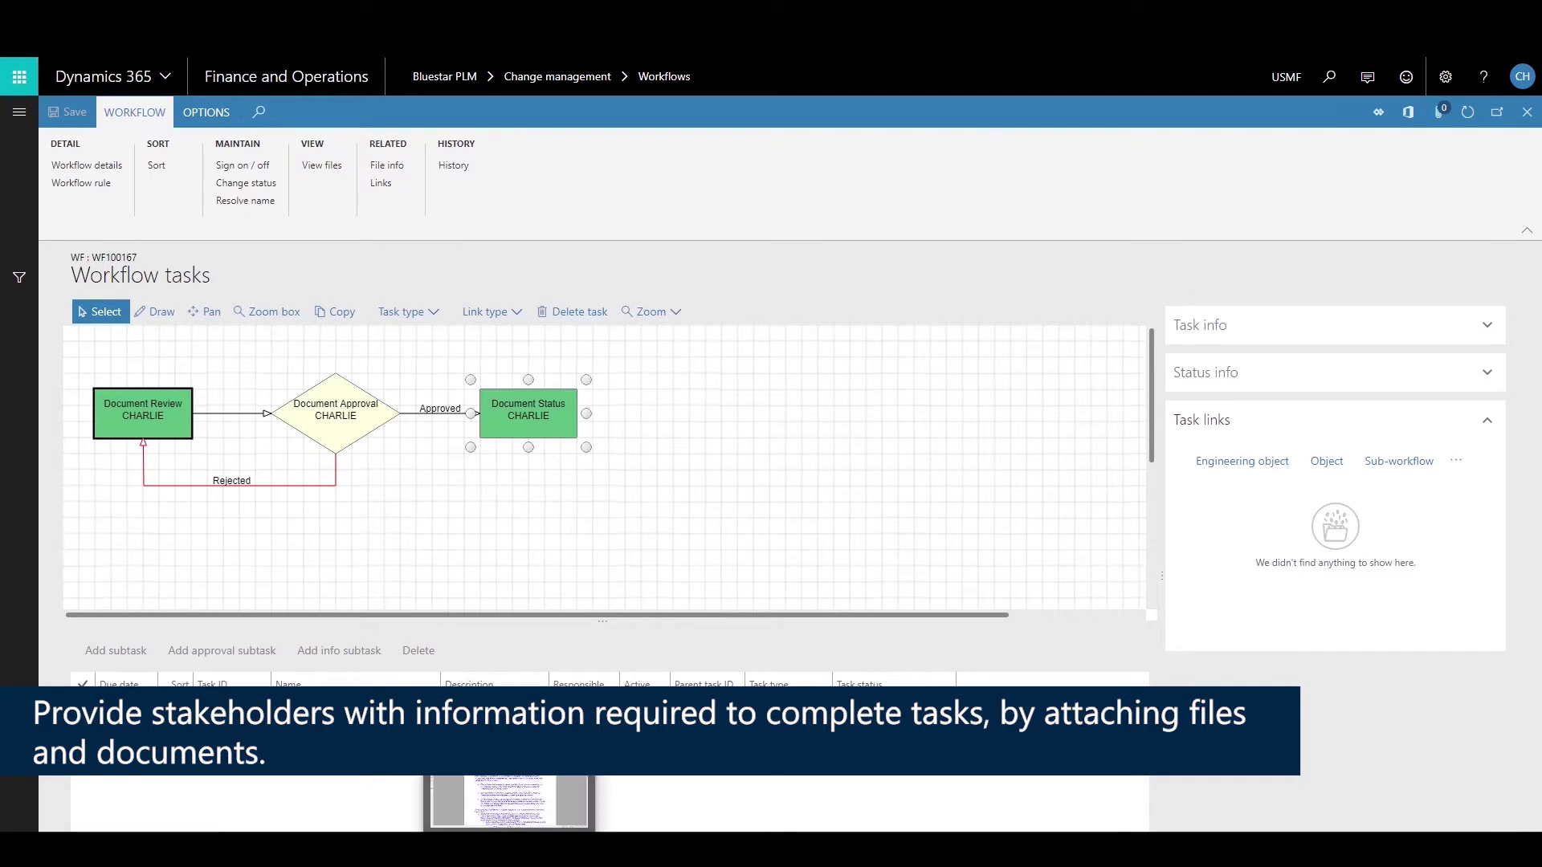
Page through the Design Specifications PDF for 200150, zooming out twice, to its table of contents.
click(514, 804)
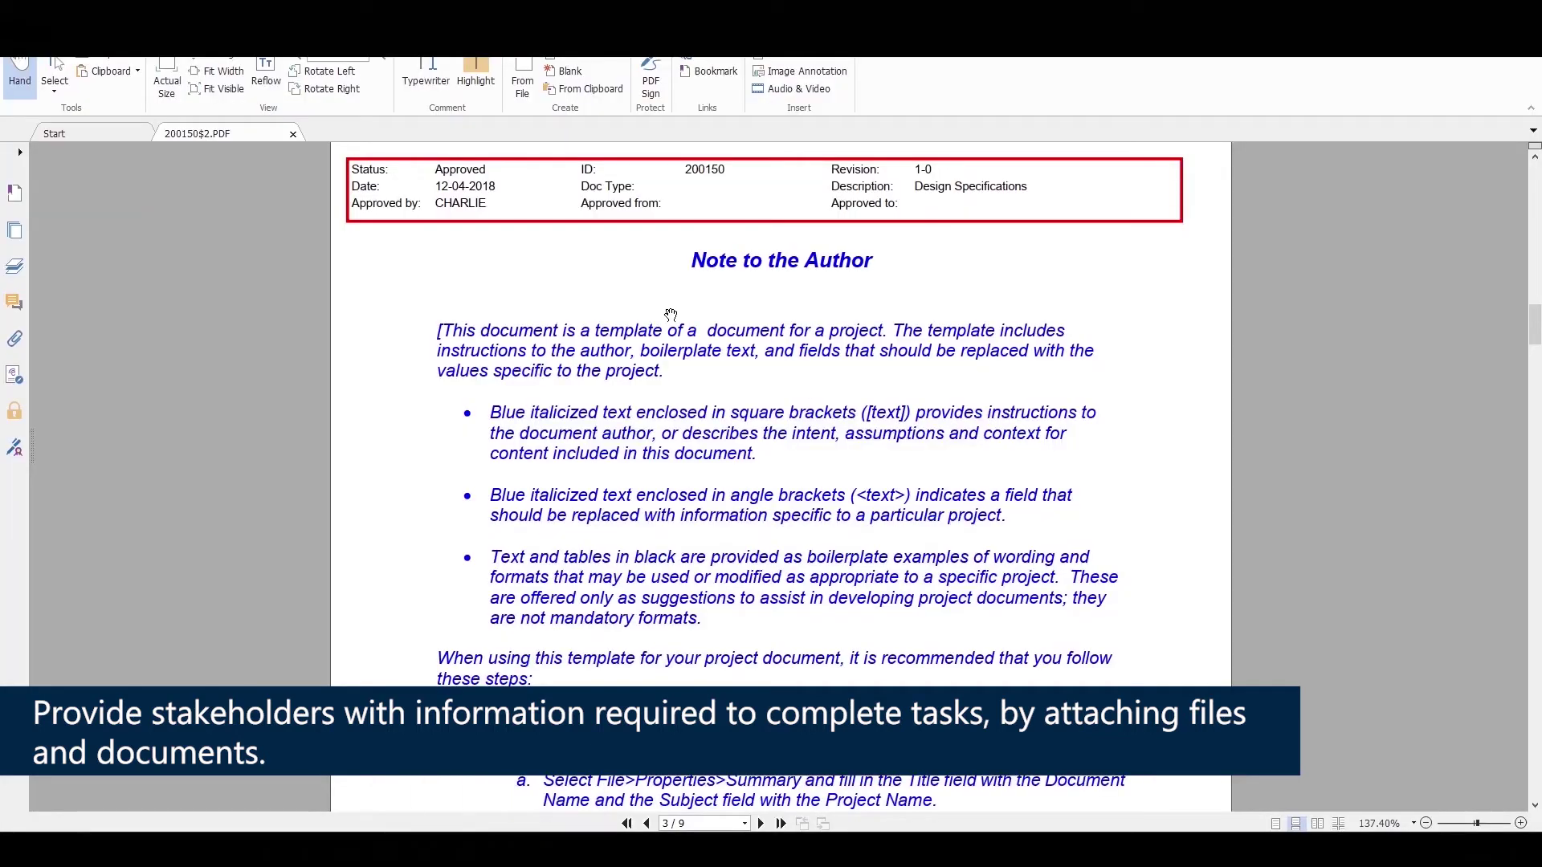
scroll(764, 420, up, 10)
click(1537, 168)
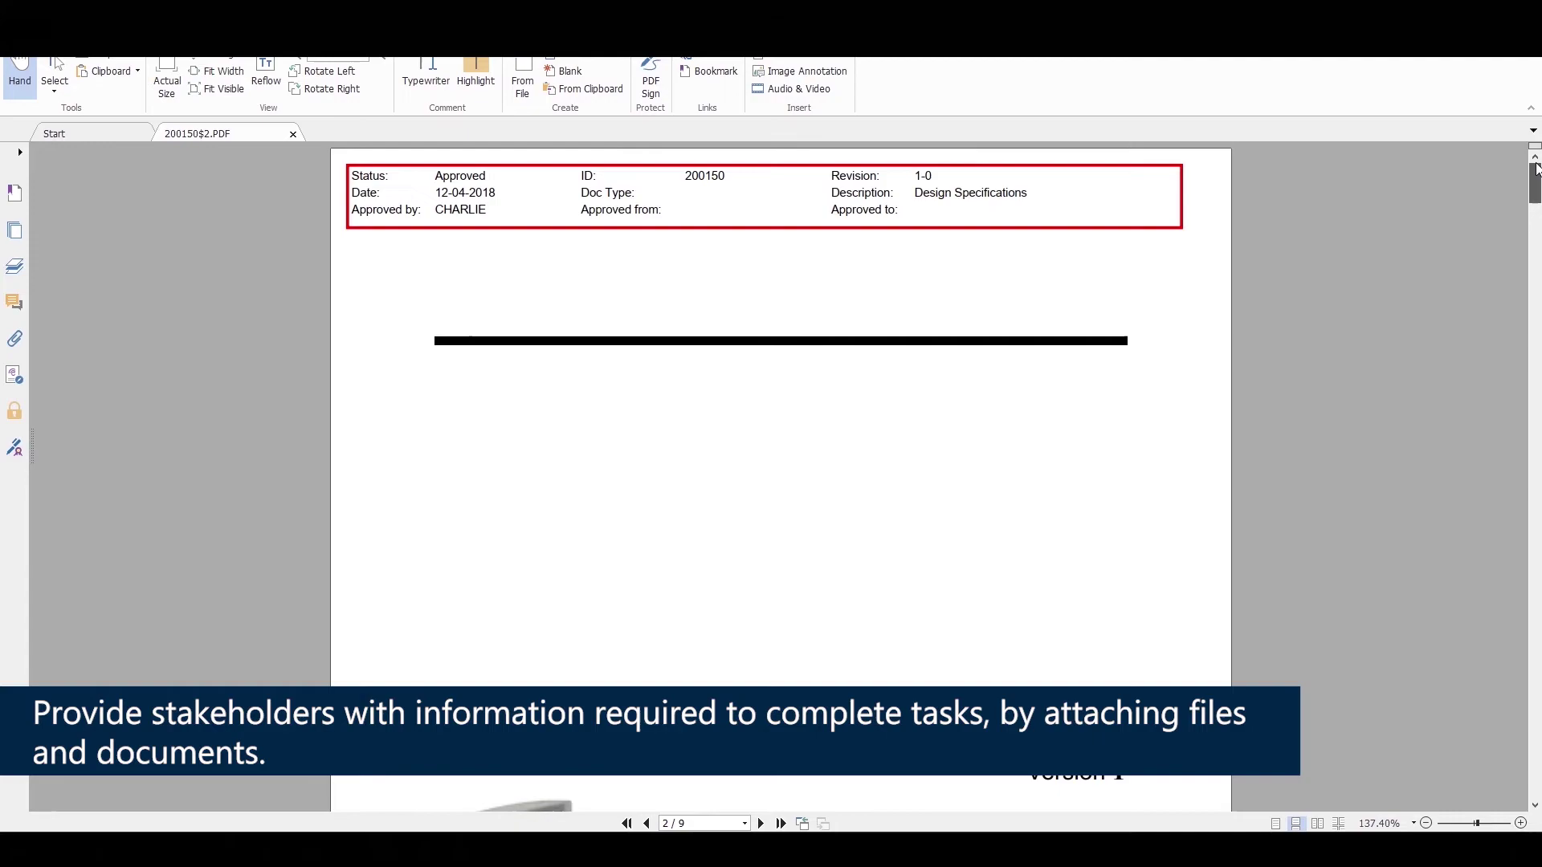
click(1426, 823)
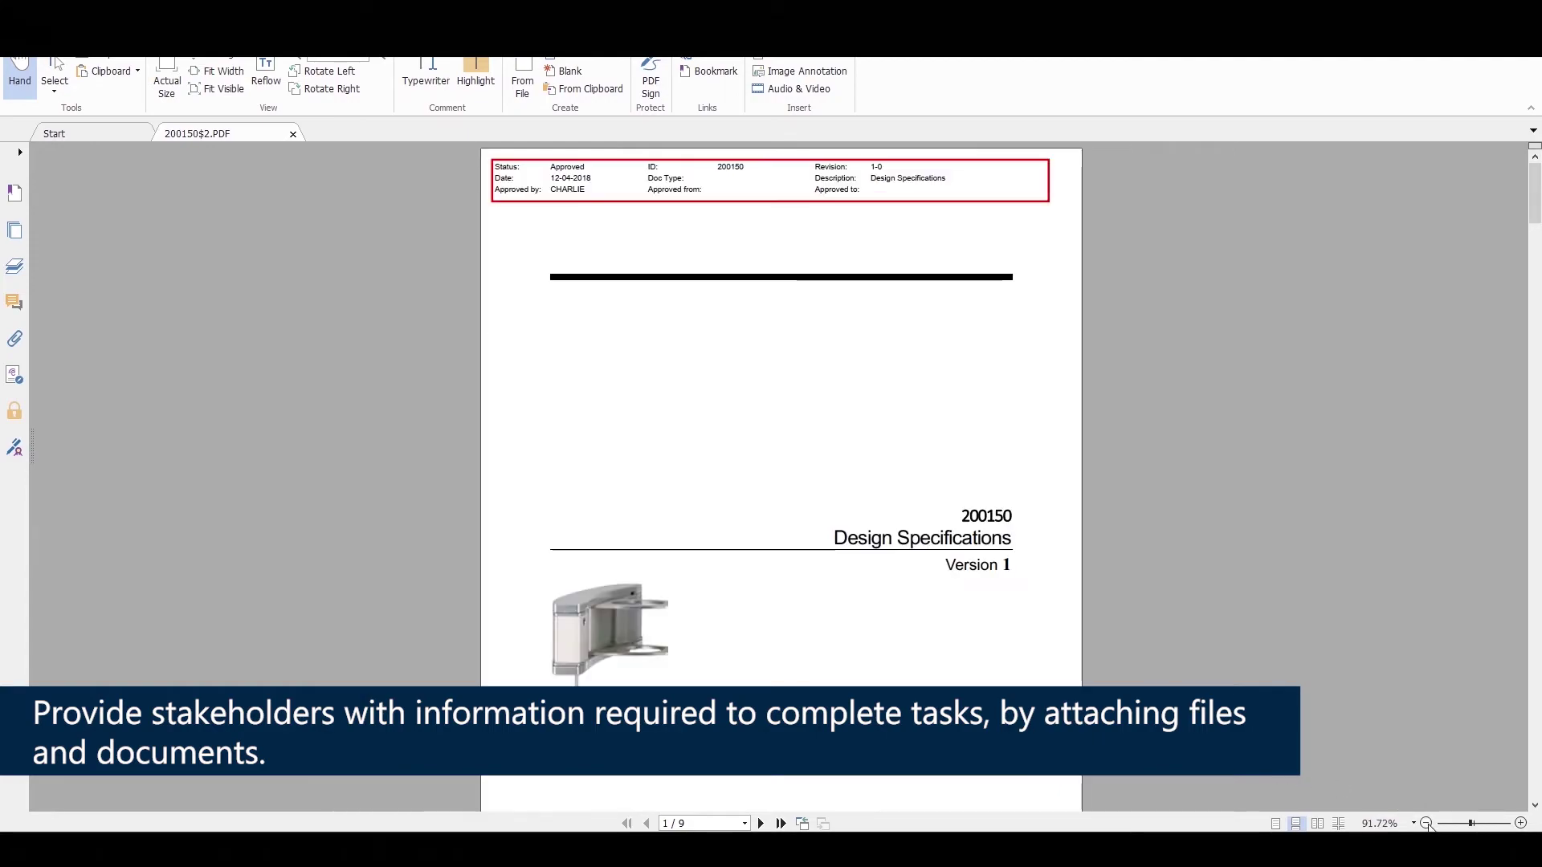
click(1426, 823)
scroll(969, 522, down, 15)
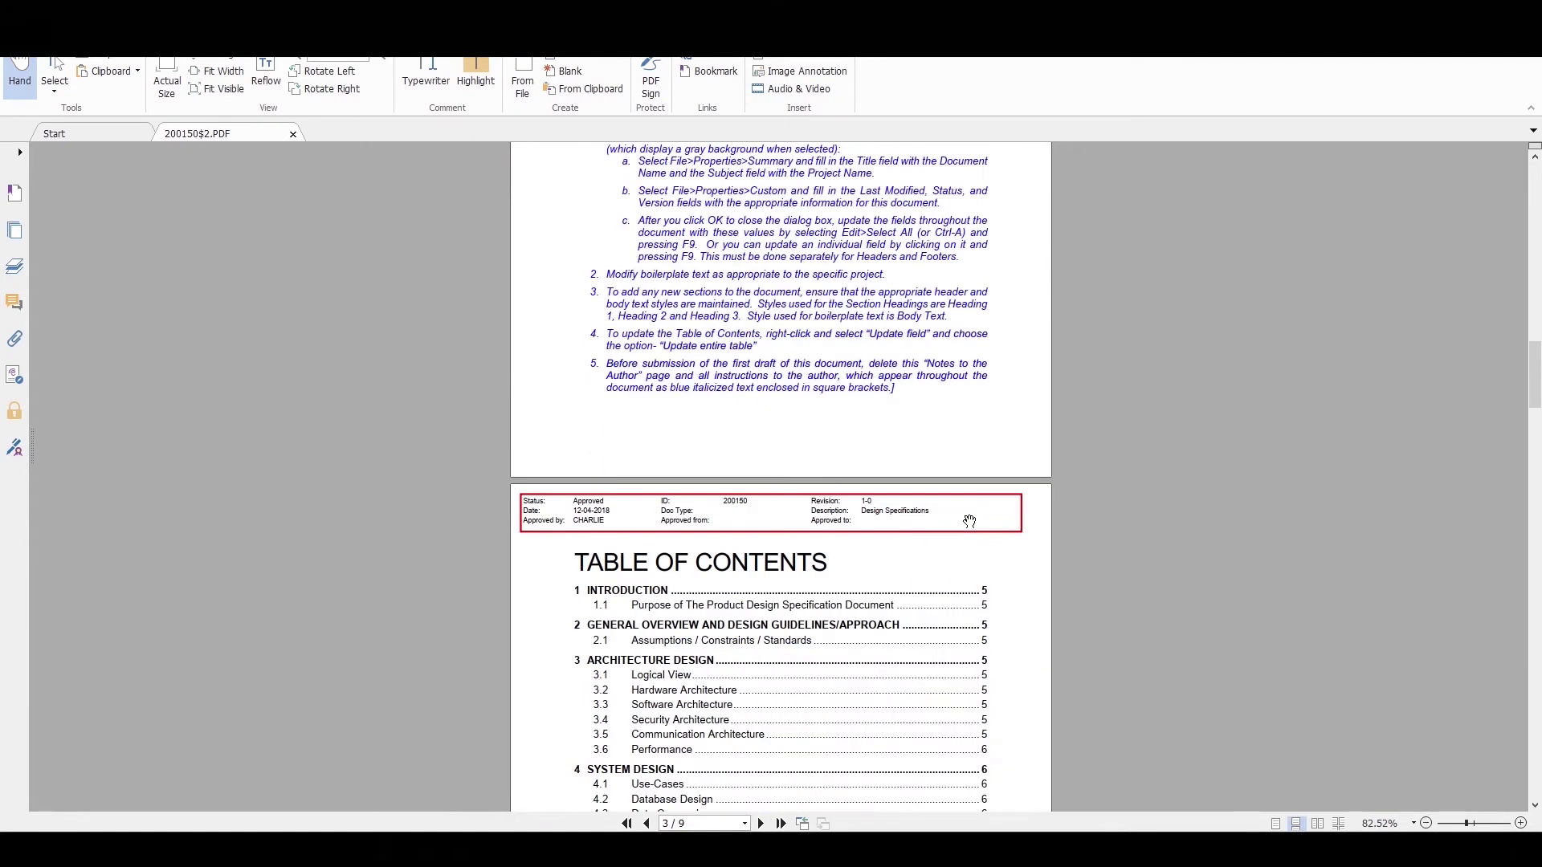
scroll(969, 522, down, 3)
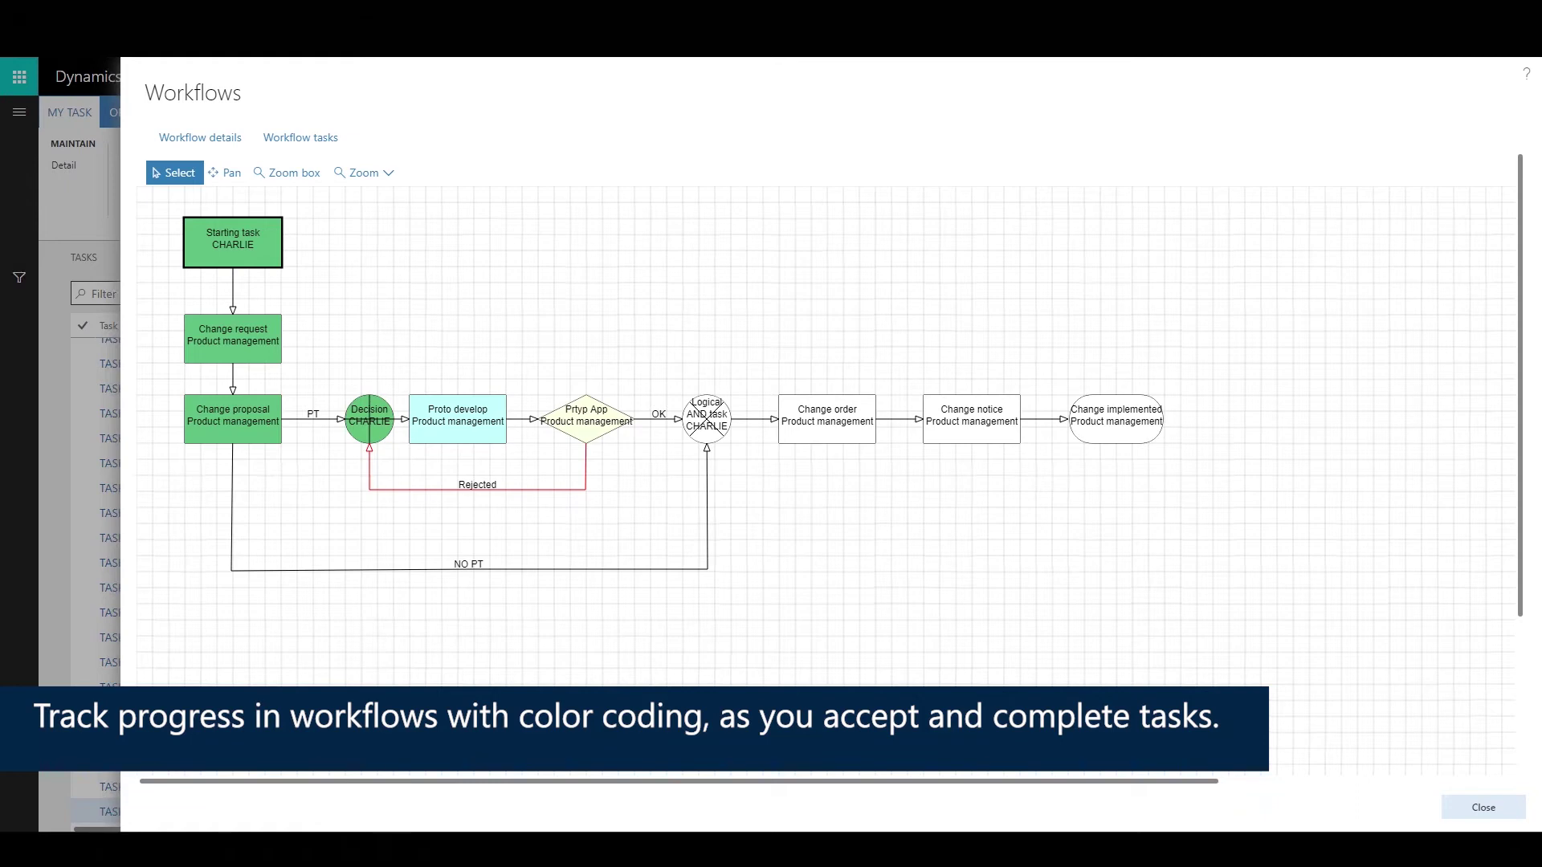
Close the Workflows diagram, returning to the Tasks list where Proto develop shows Returned.
click(1478, 810)
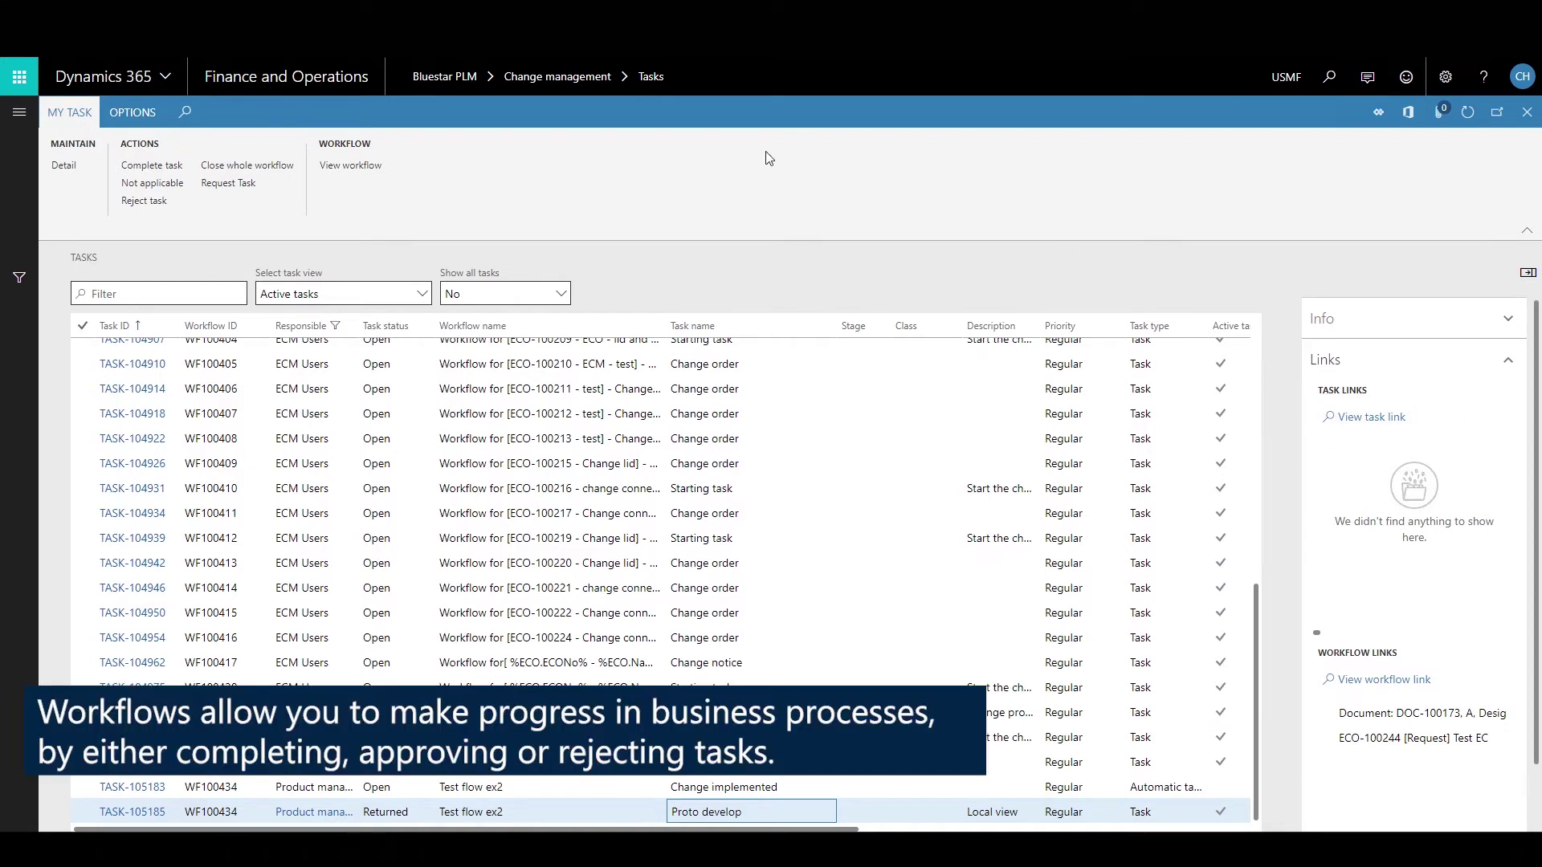
Complete Proto develop with comment 'The issue was fixed', then check the workflow diagram.
click(155, 166)
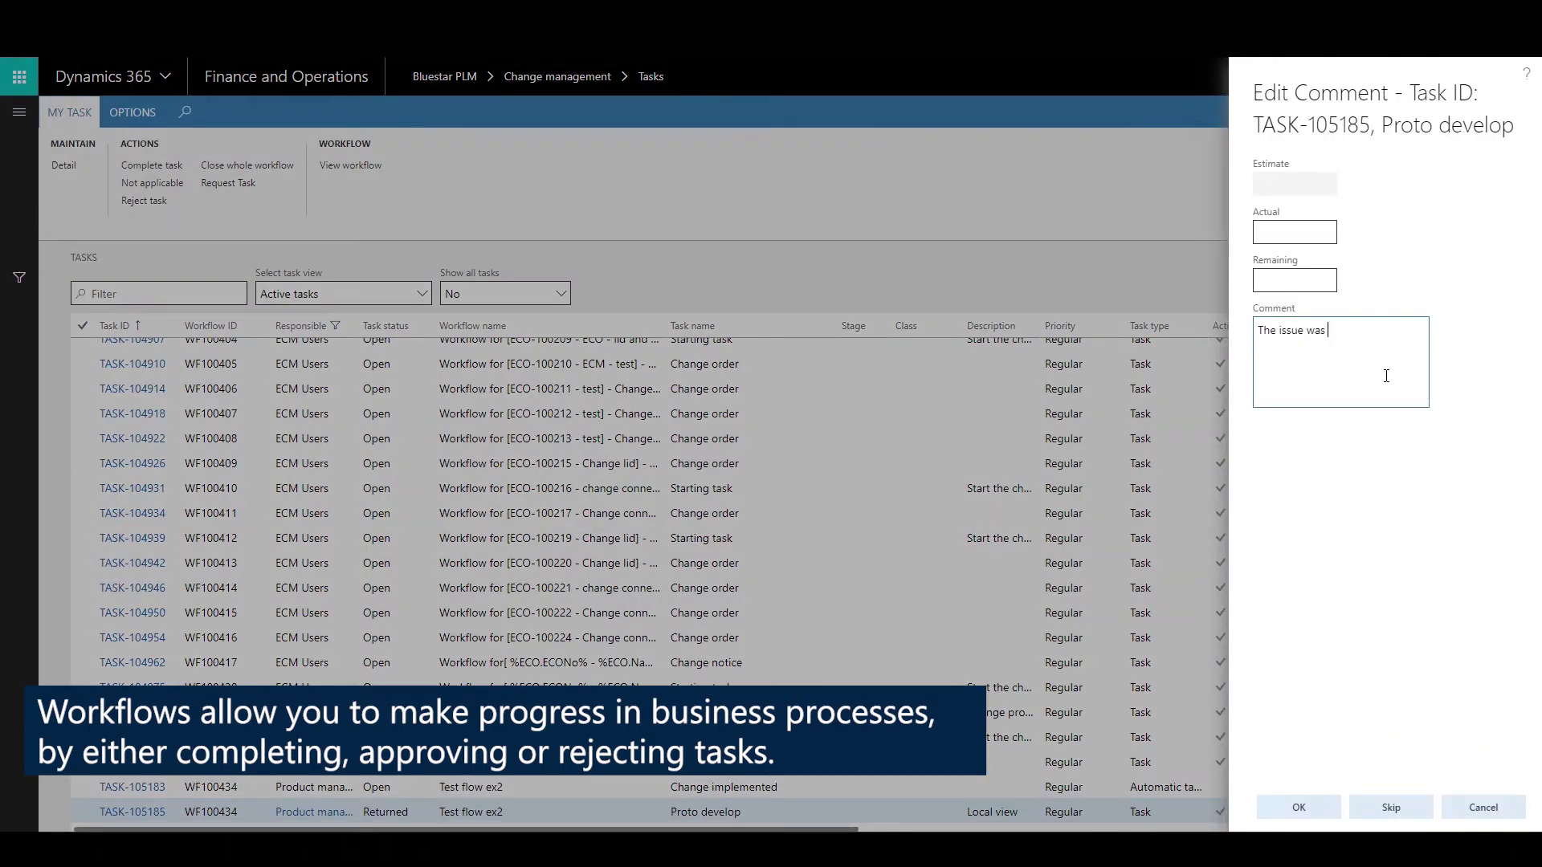
click(1298, 808)
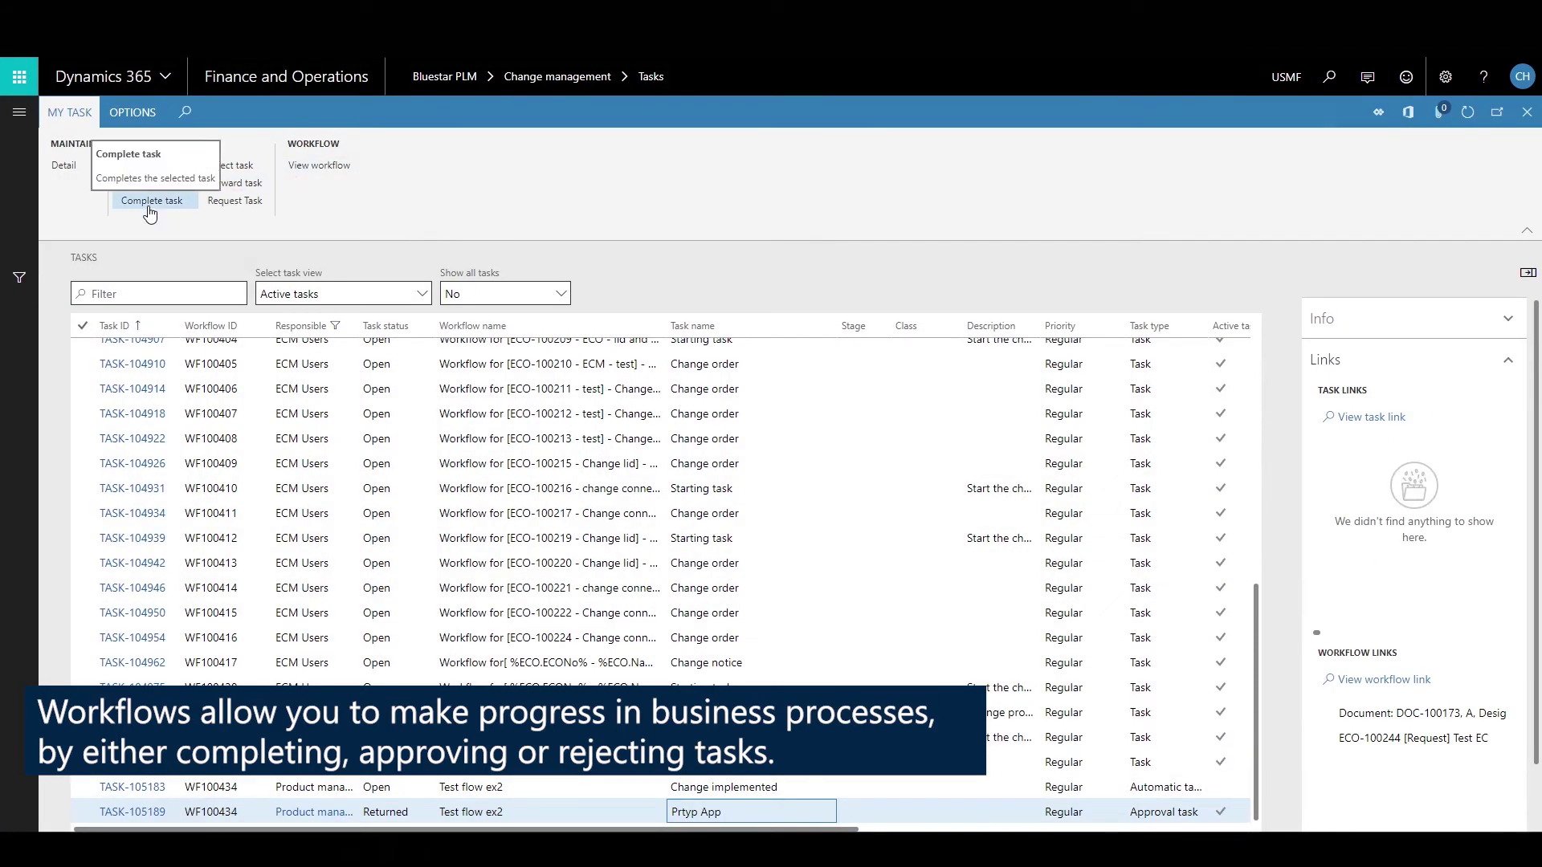
click(321, 164)
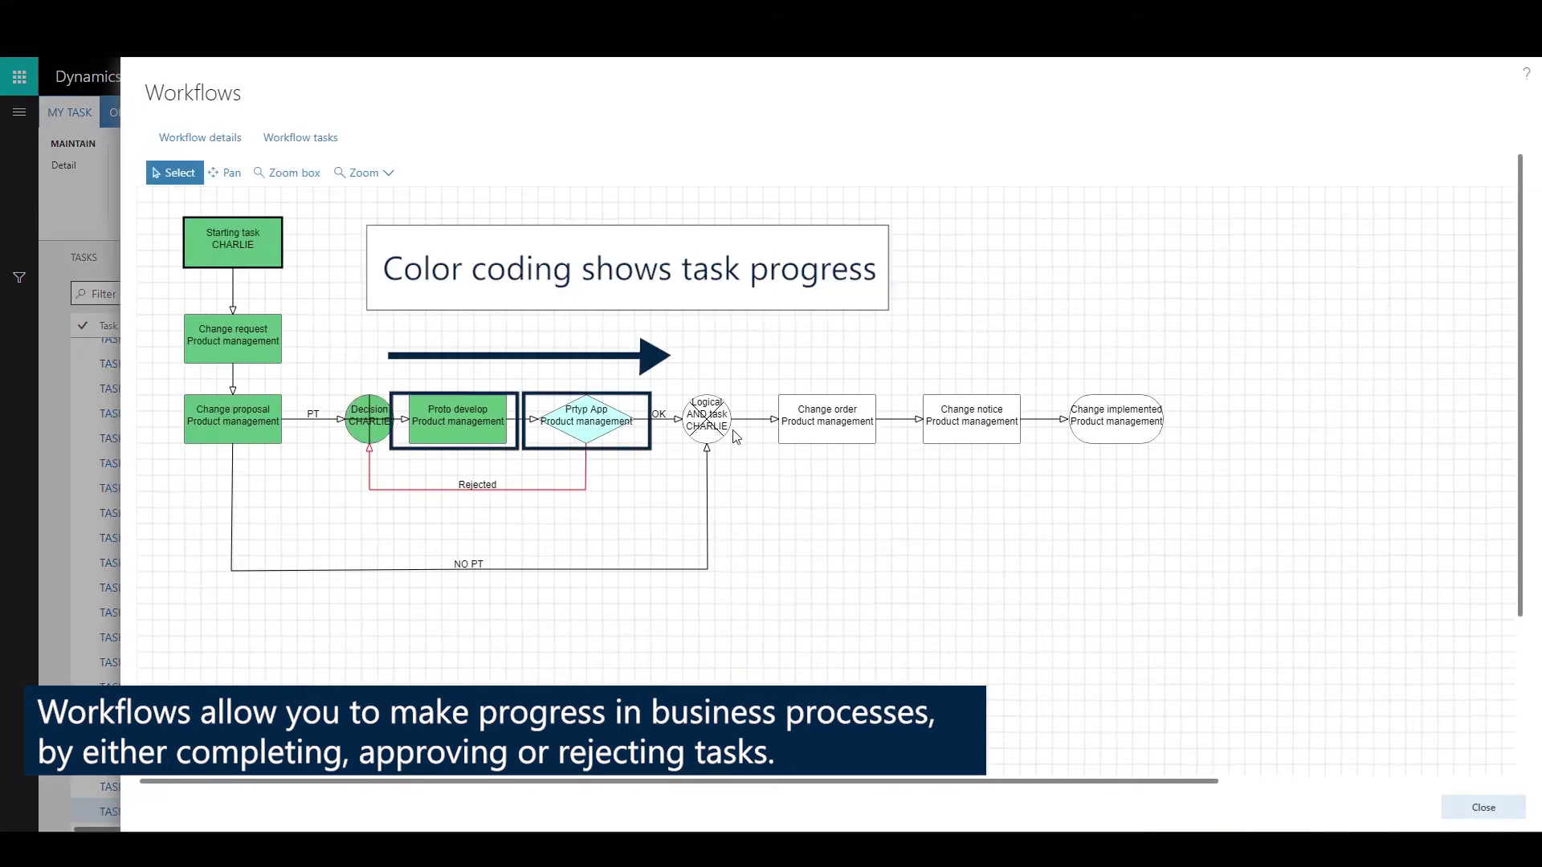
click(1484, 808)
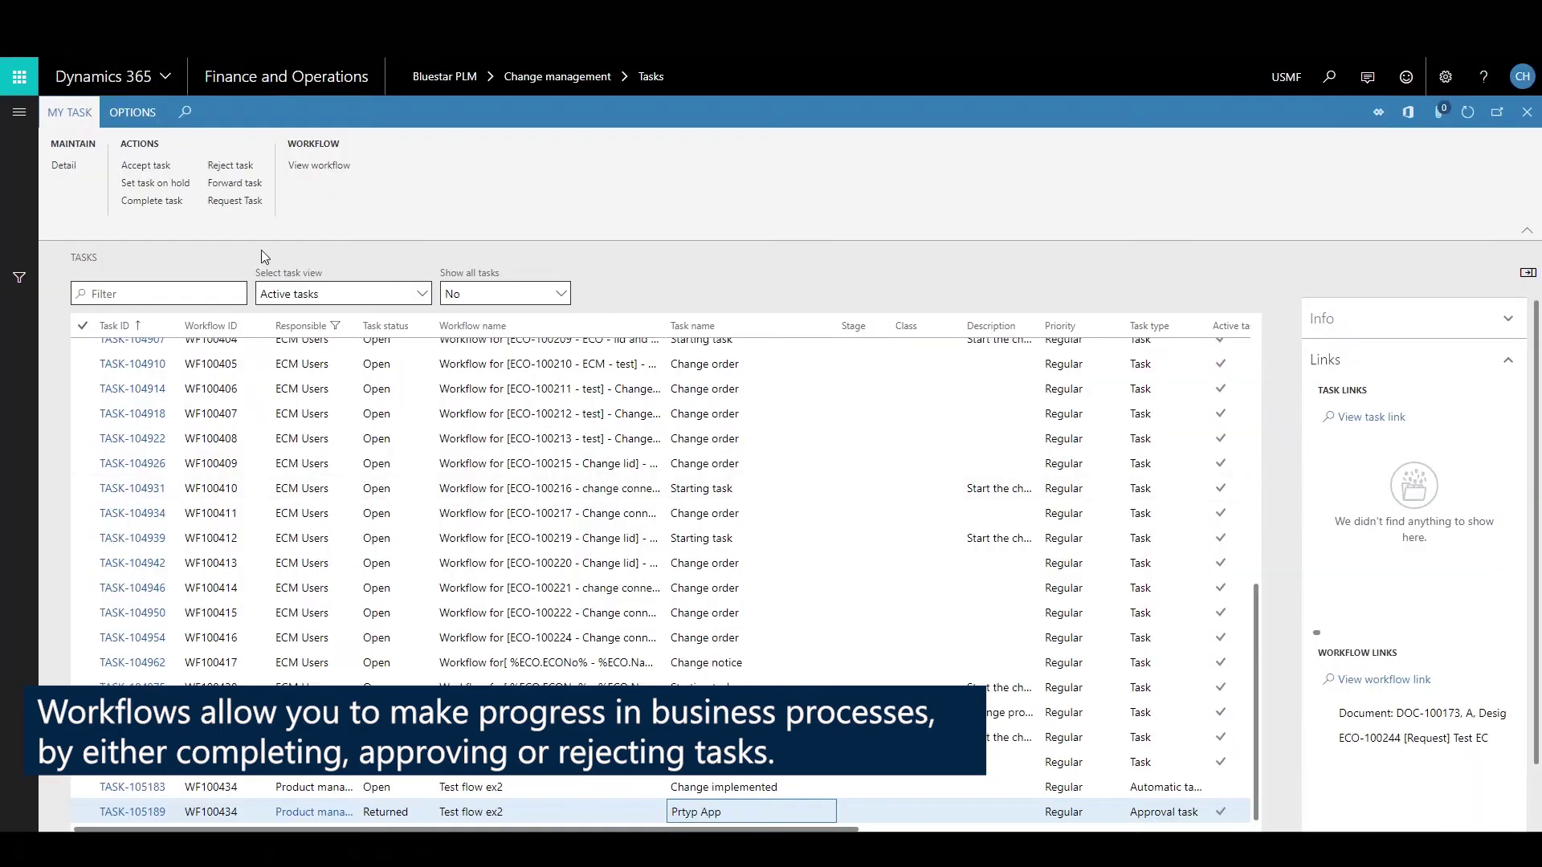
Approve the Prtyp App task with comment 'It works, thanks', confirming with the account password.
click(161, 202)
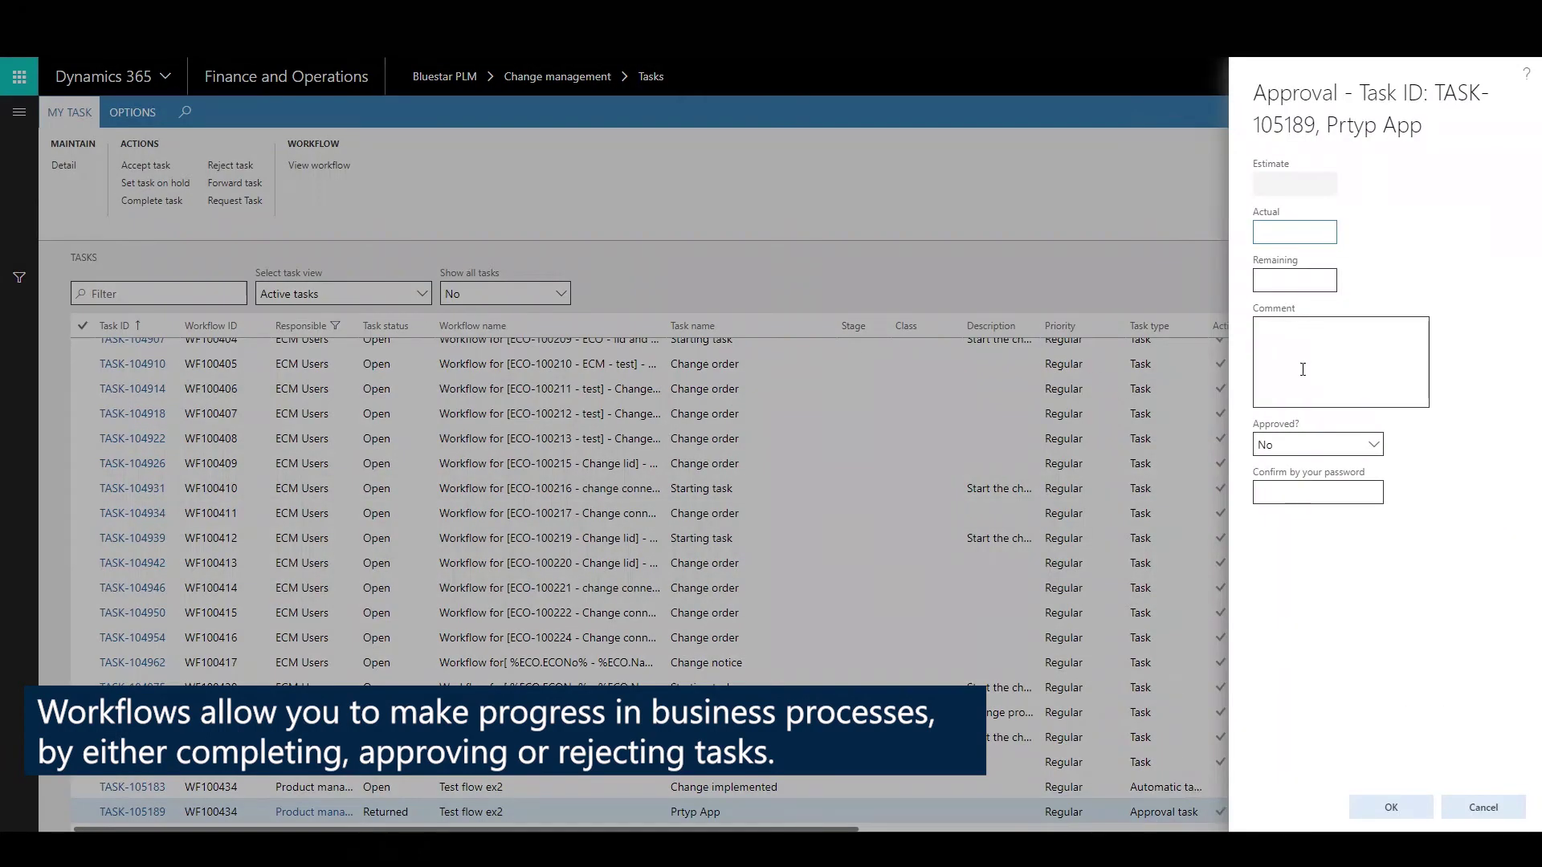
click(1317, 445)
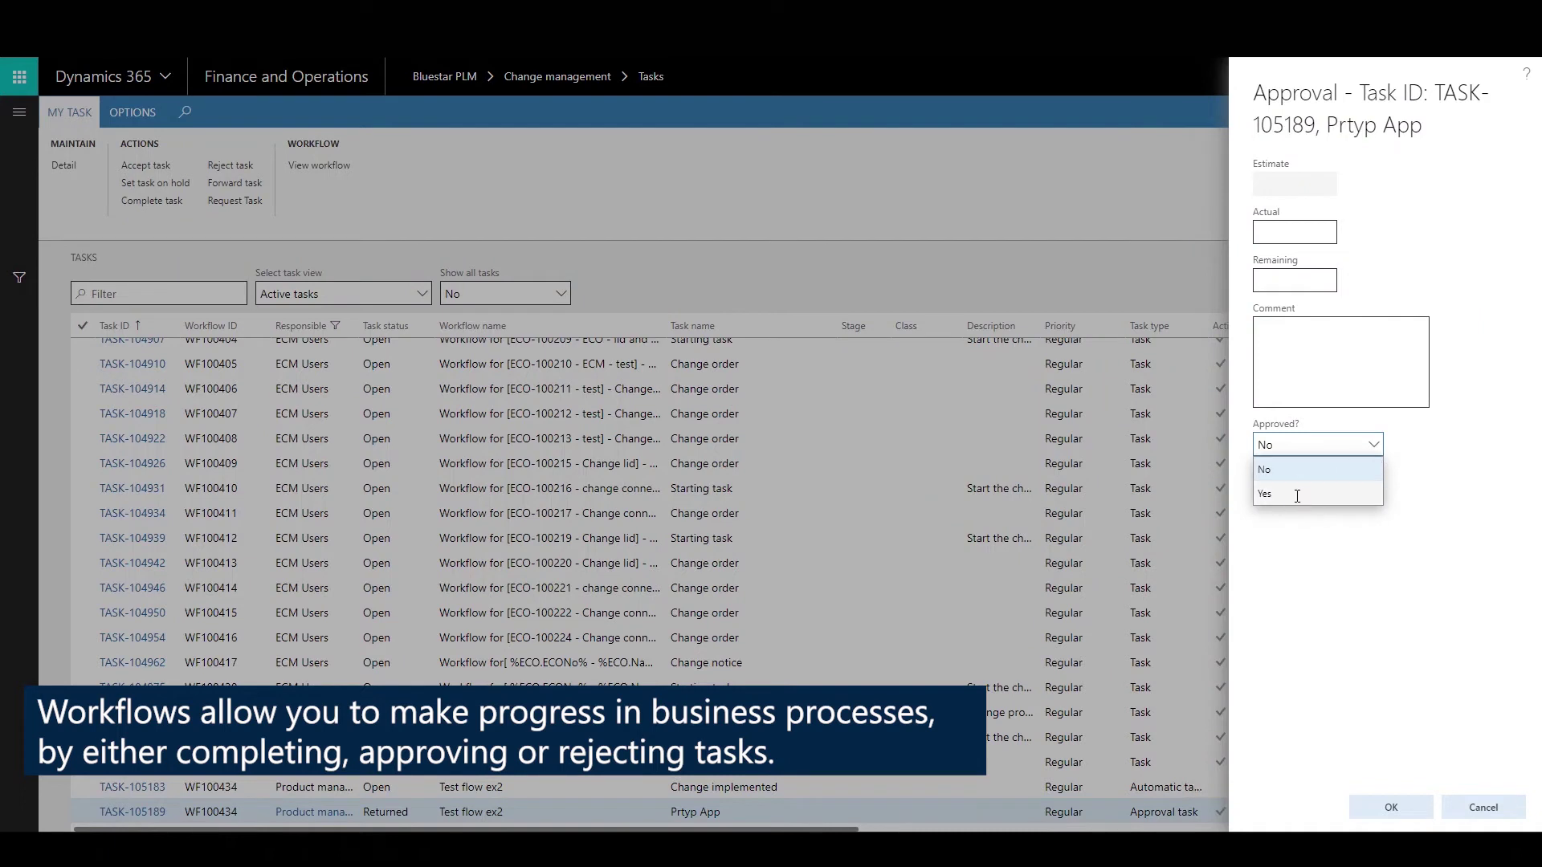
click(1306, 489)
click(1311, 373)
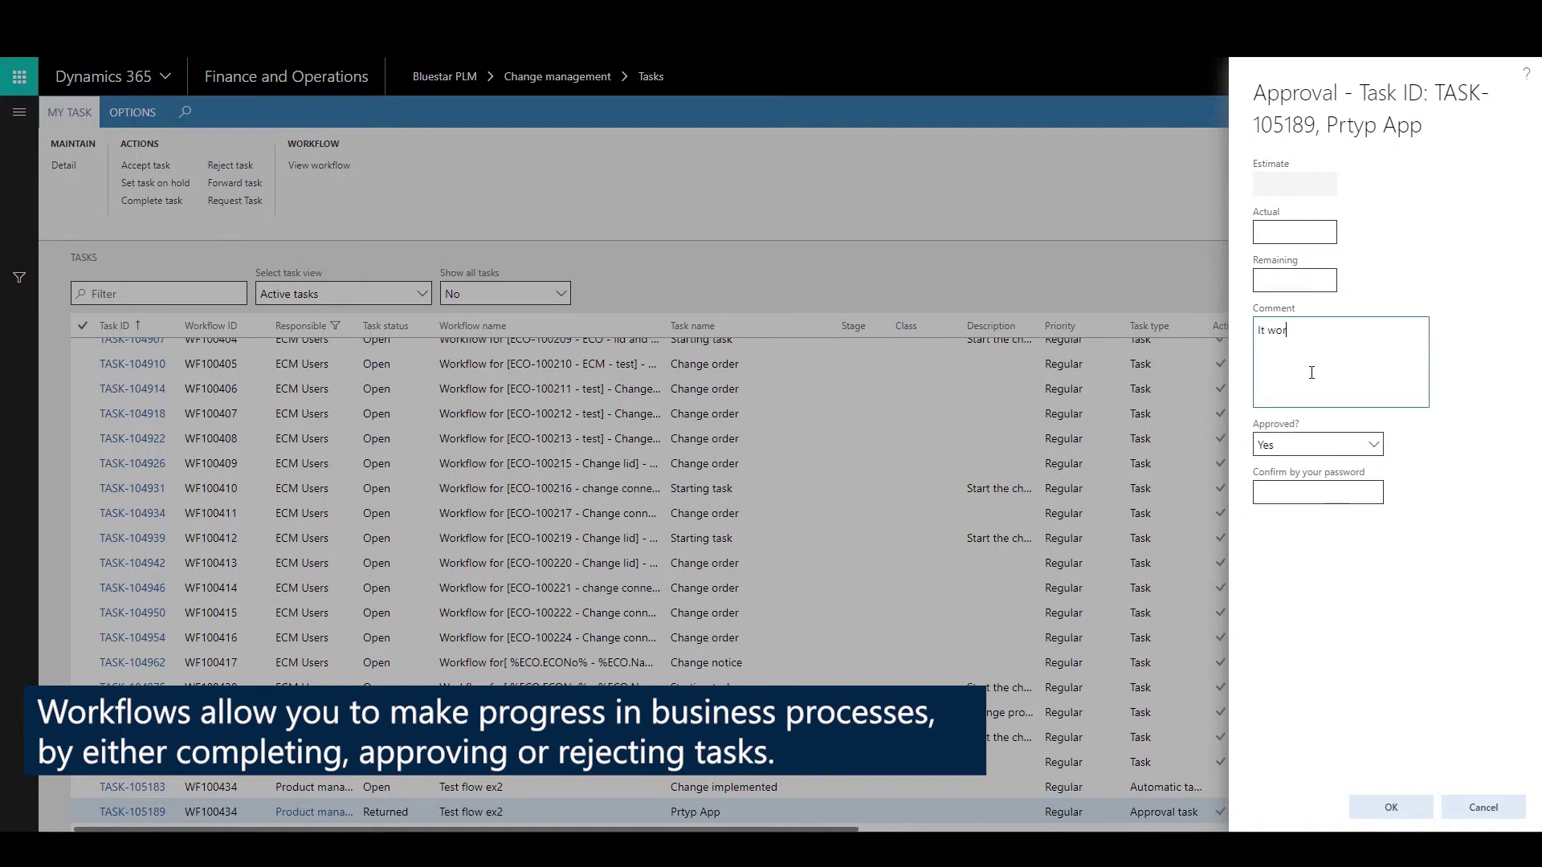
click(1342, 499)
text(****)
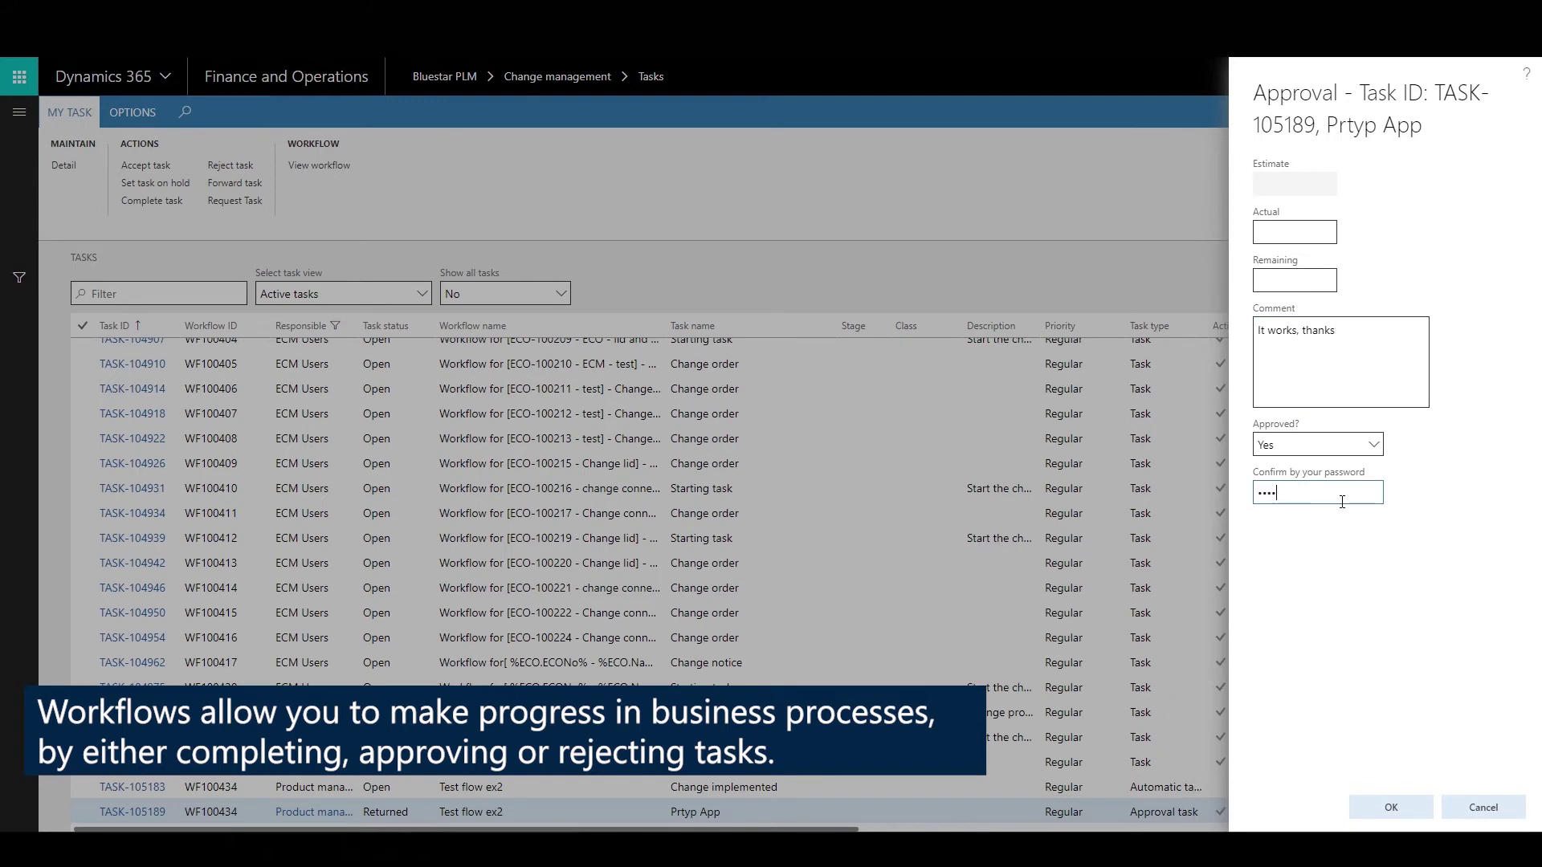
click(1375, 804)
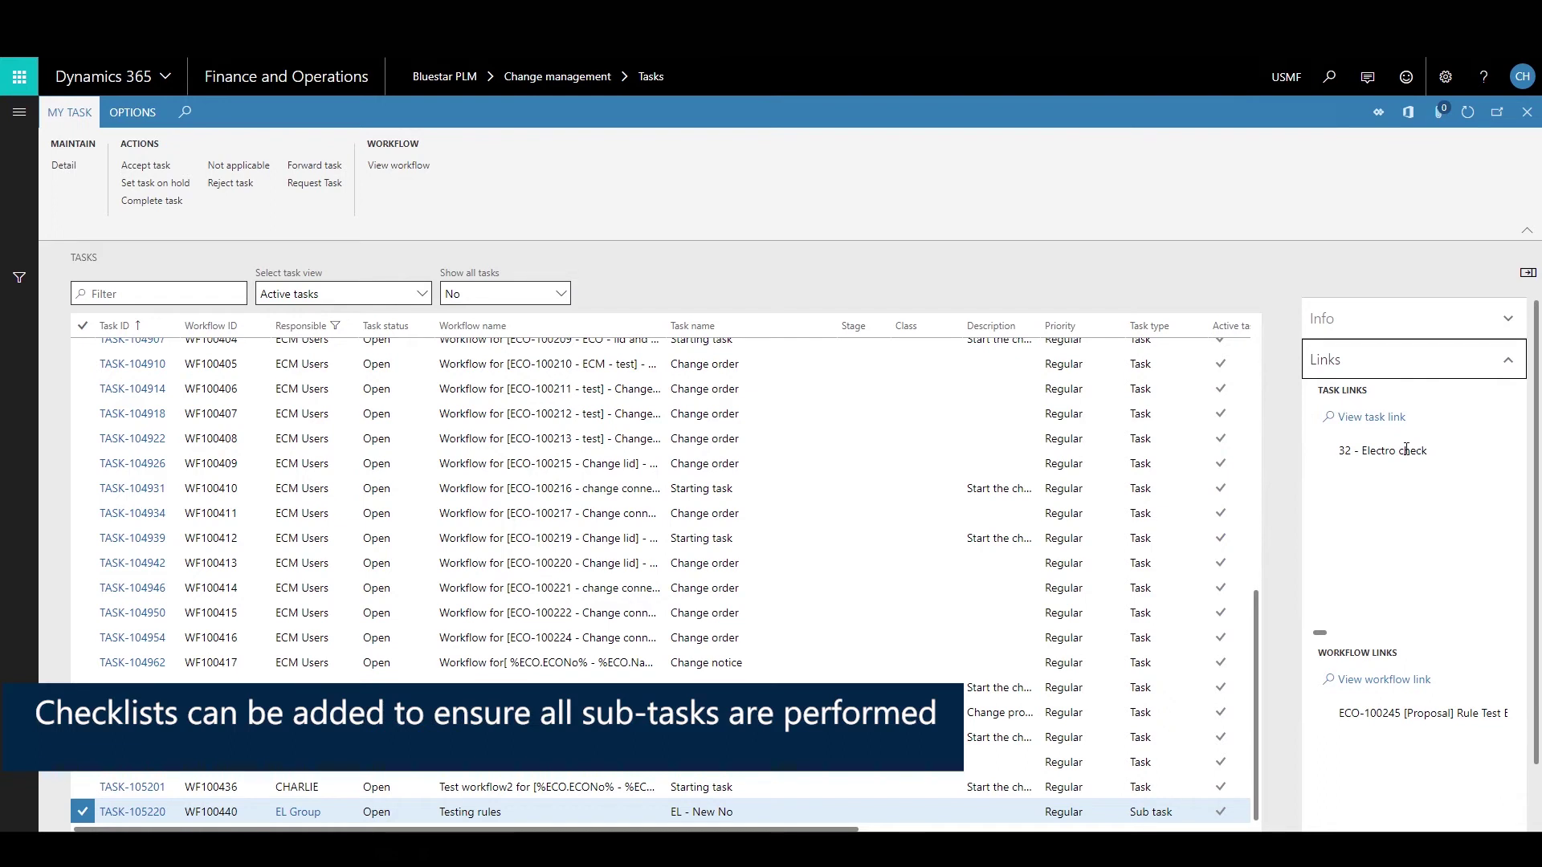
Tick OK for Drawing check and Parameter check in the 32 - Electro check checklist and save.
click(1406, 450)
click(1396, 417)
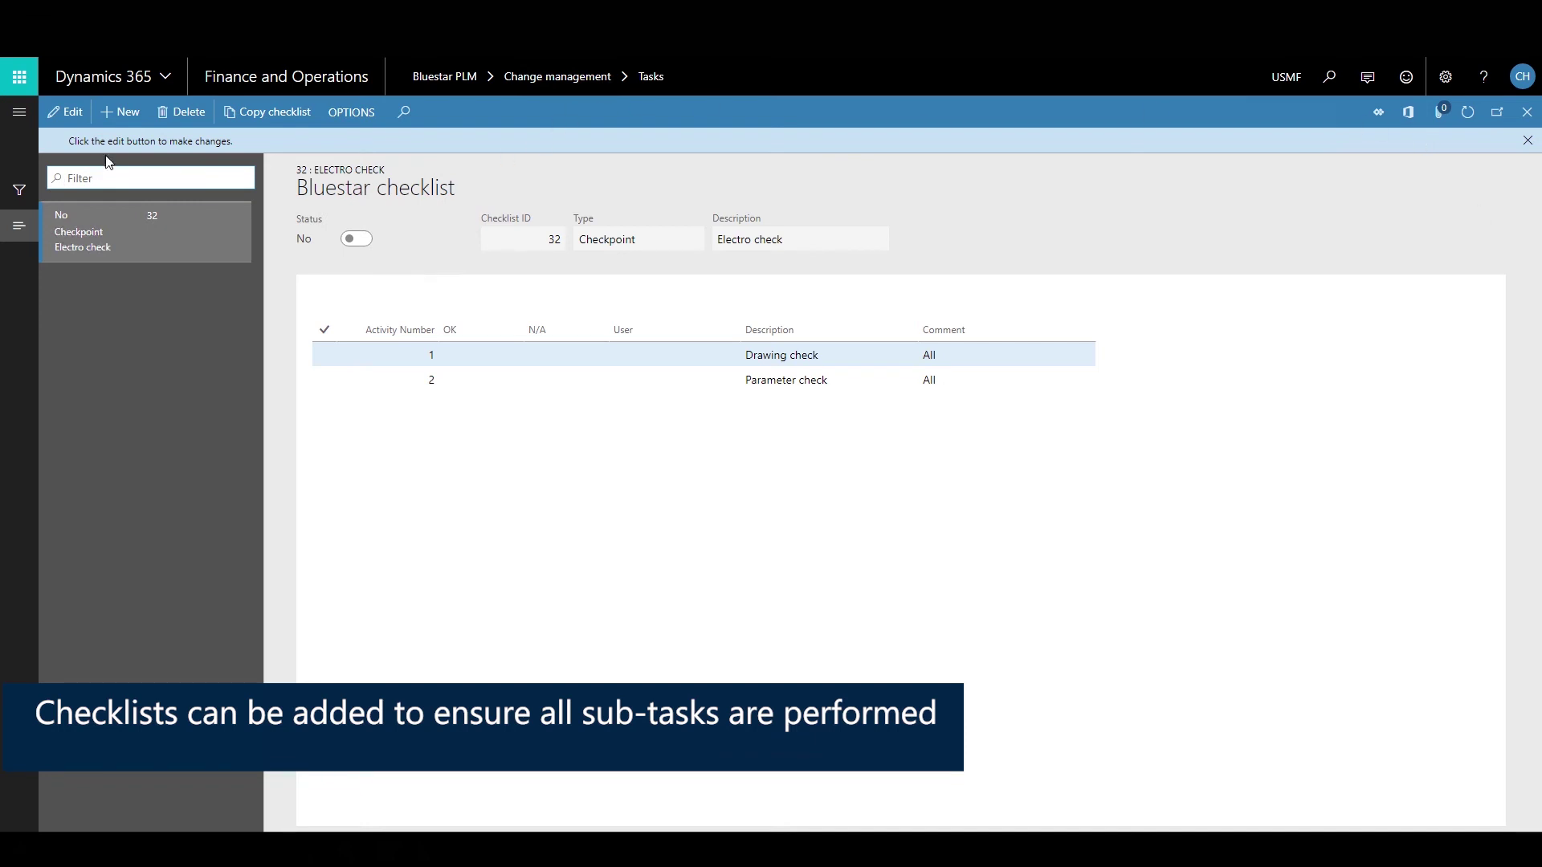
click(65, 111)
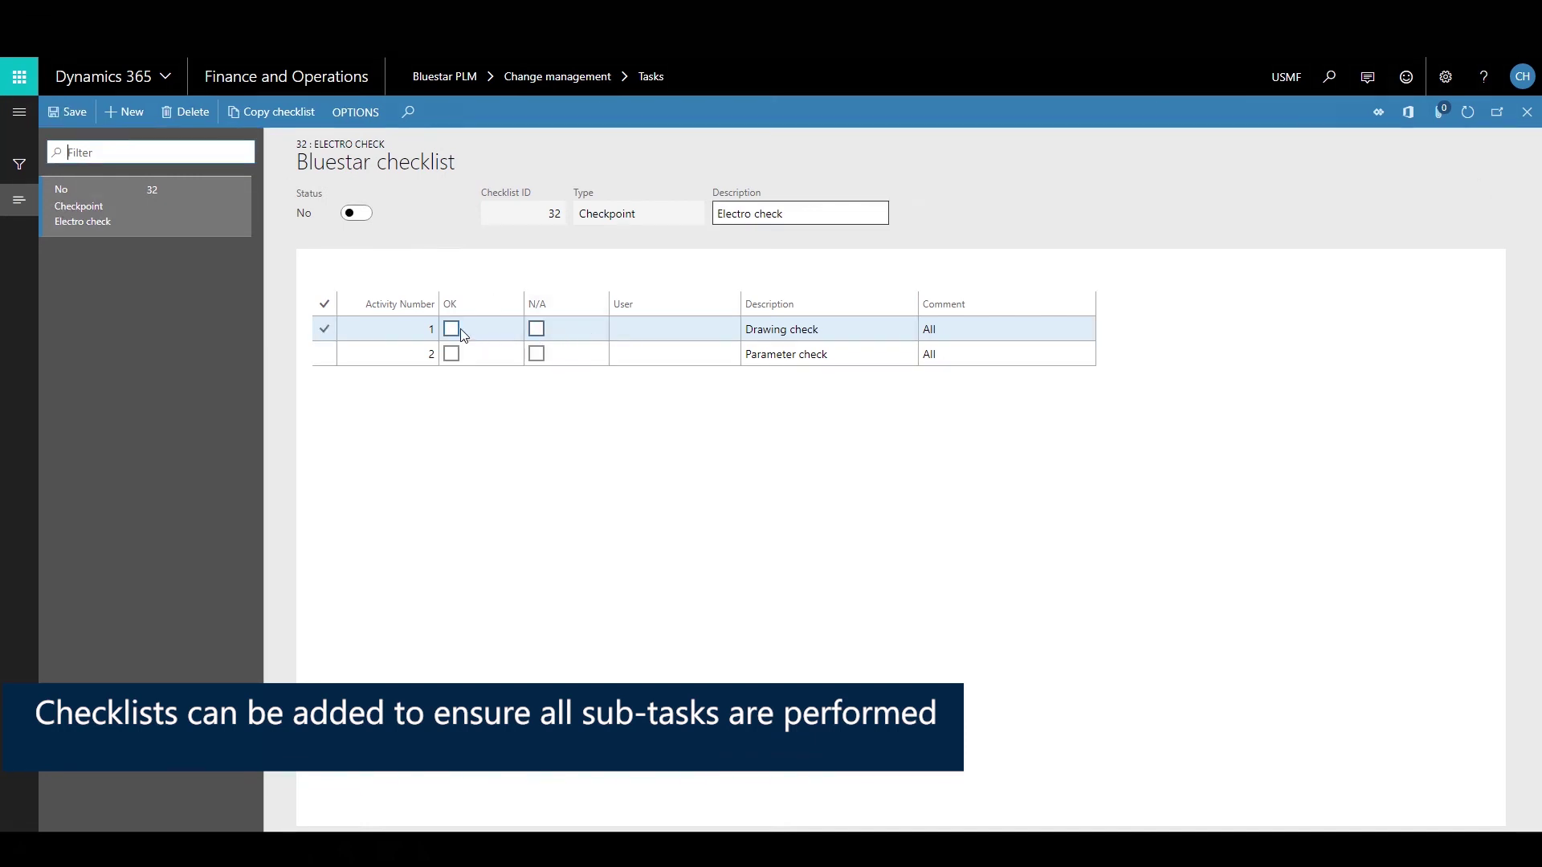
click(451, 330)
click(455, 356)
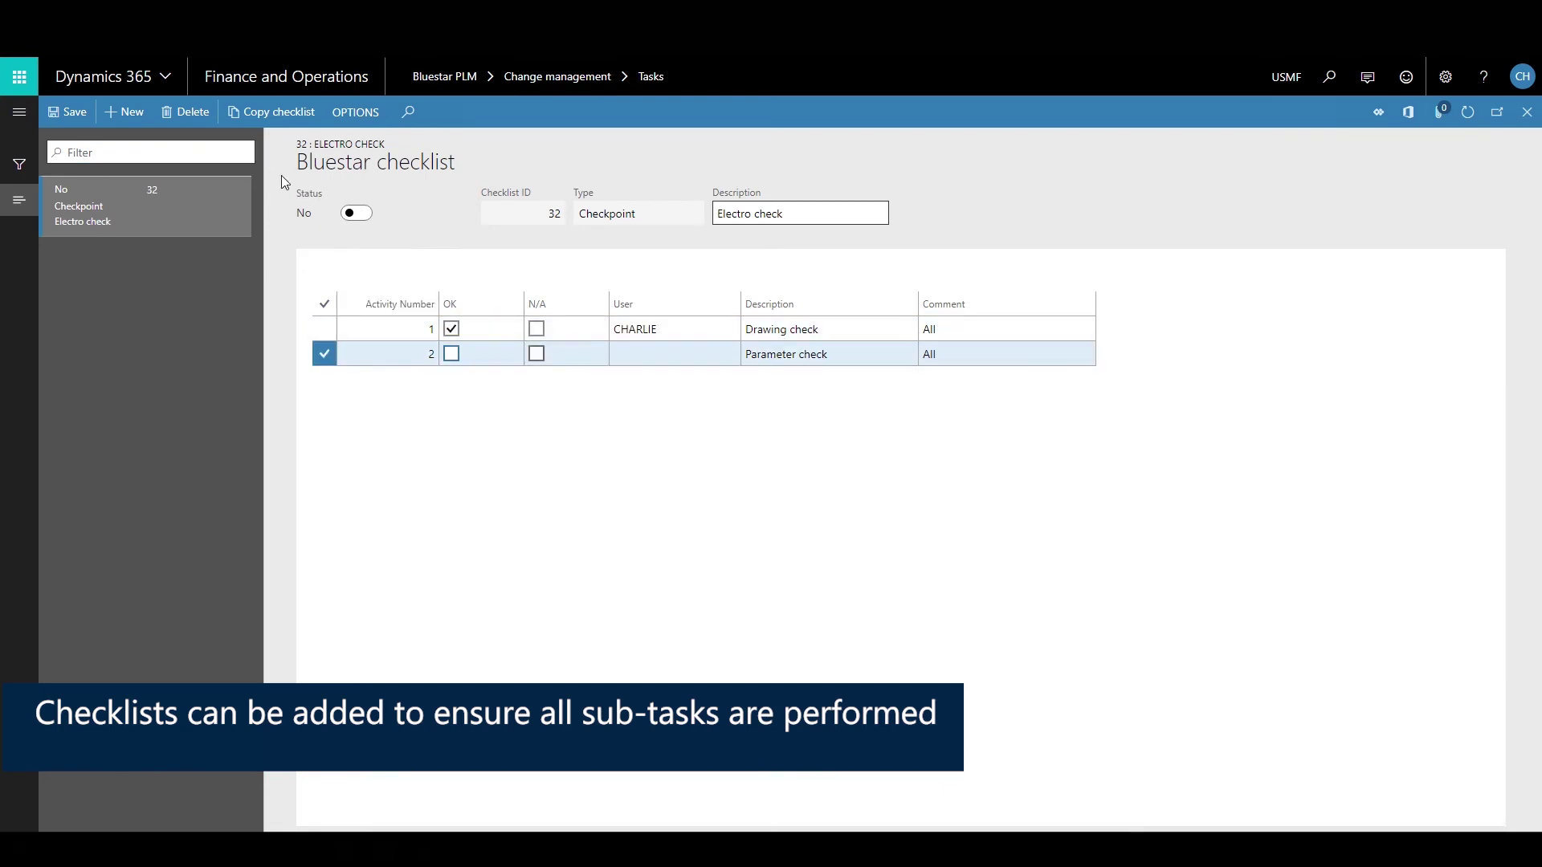
click(450, 356)
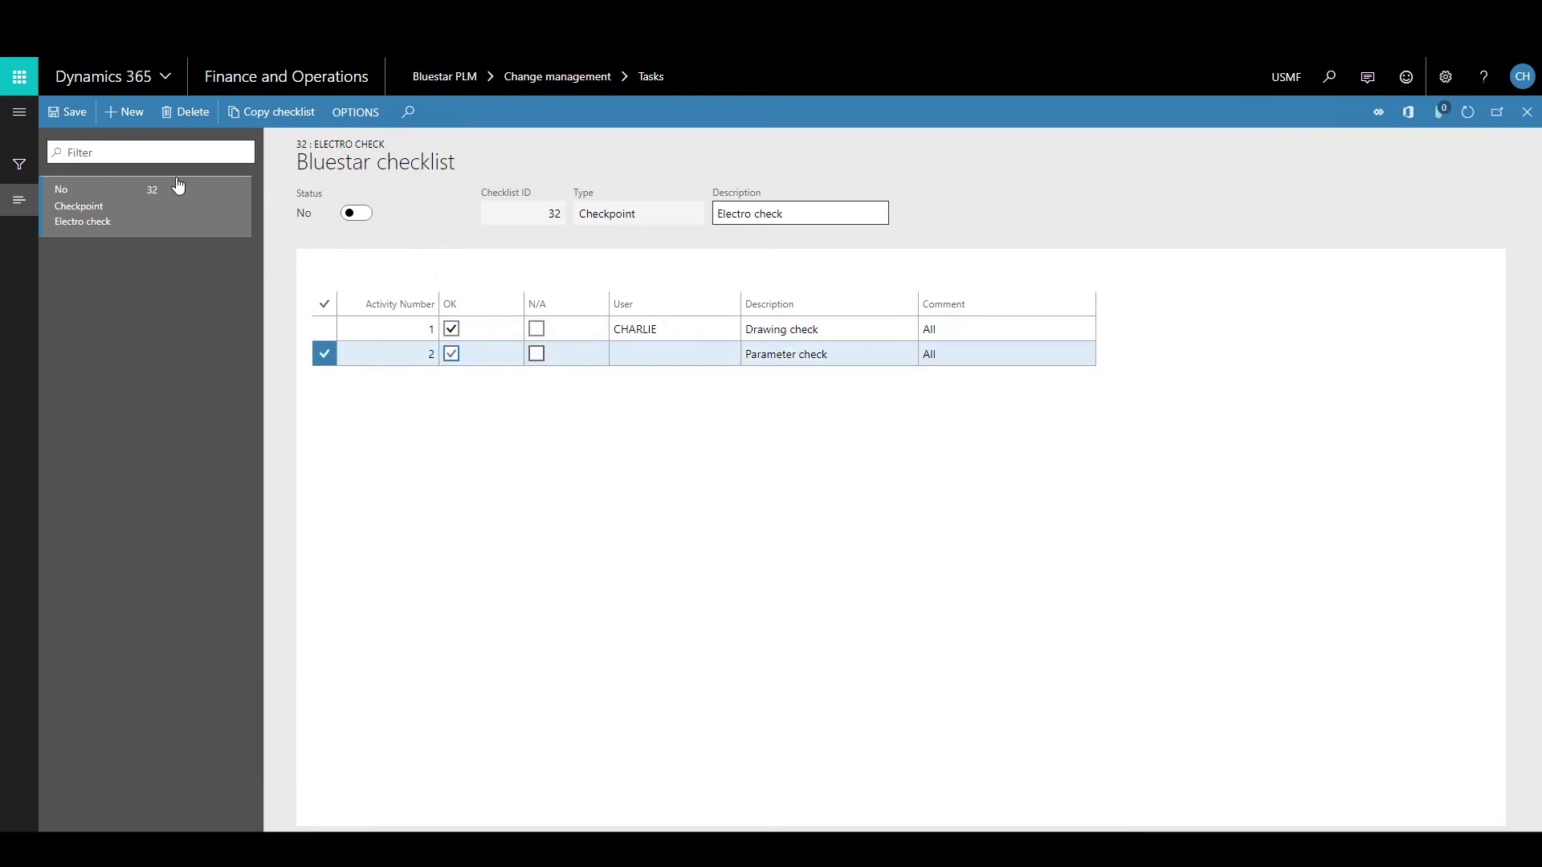
click(68, 114)
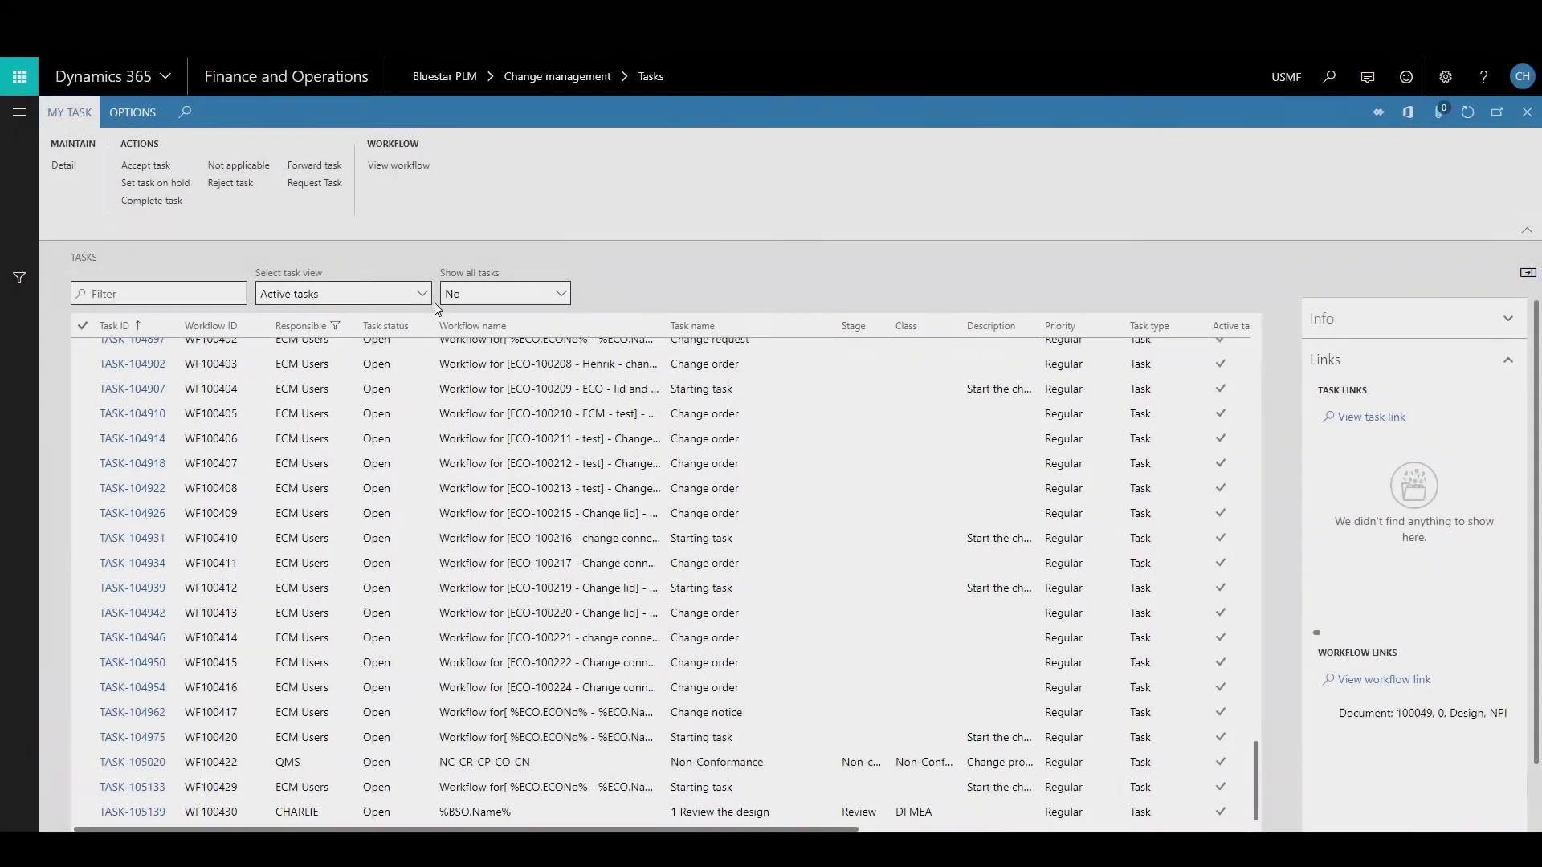
click(343, 294)
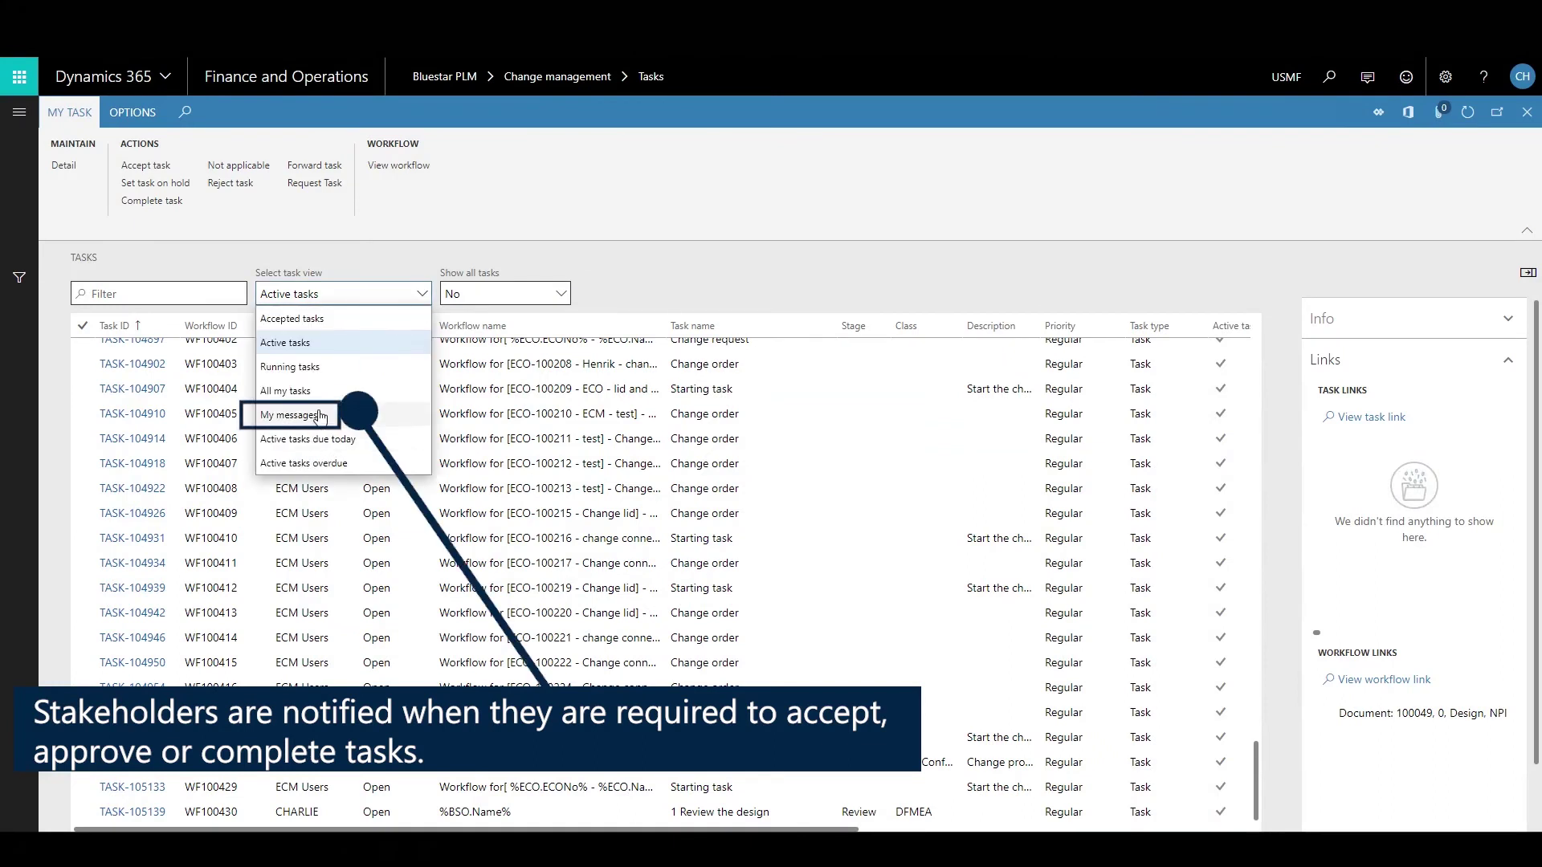
Switch the task view to My messages and scroll across its columns.
click(318, 415)
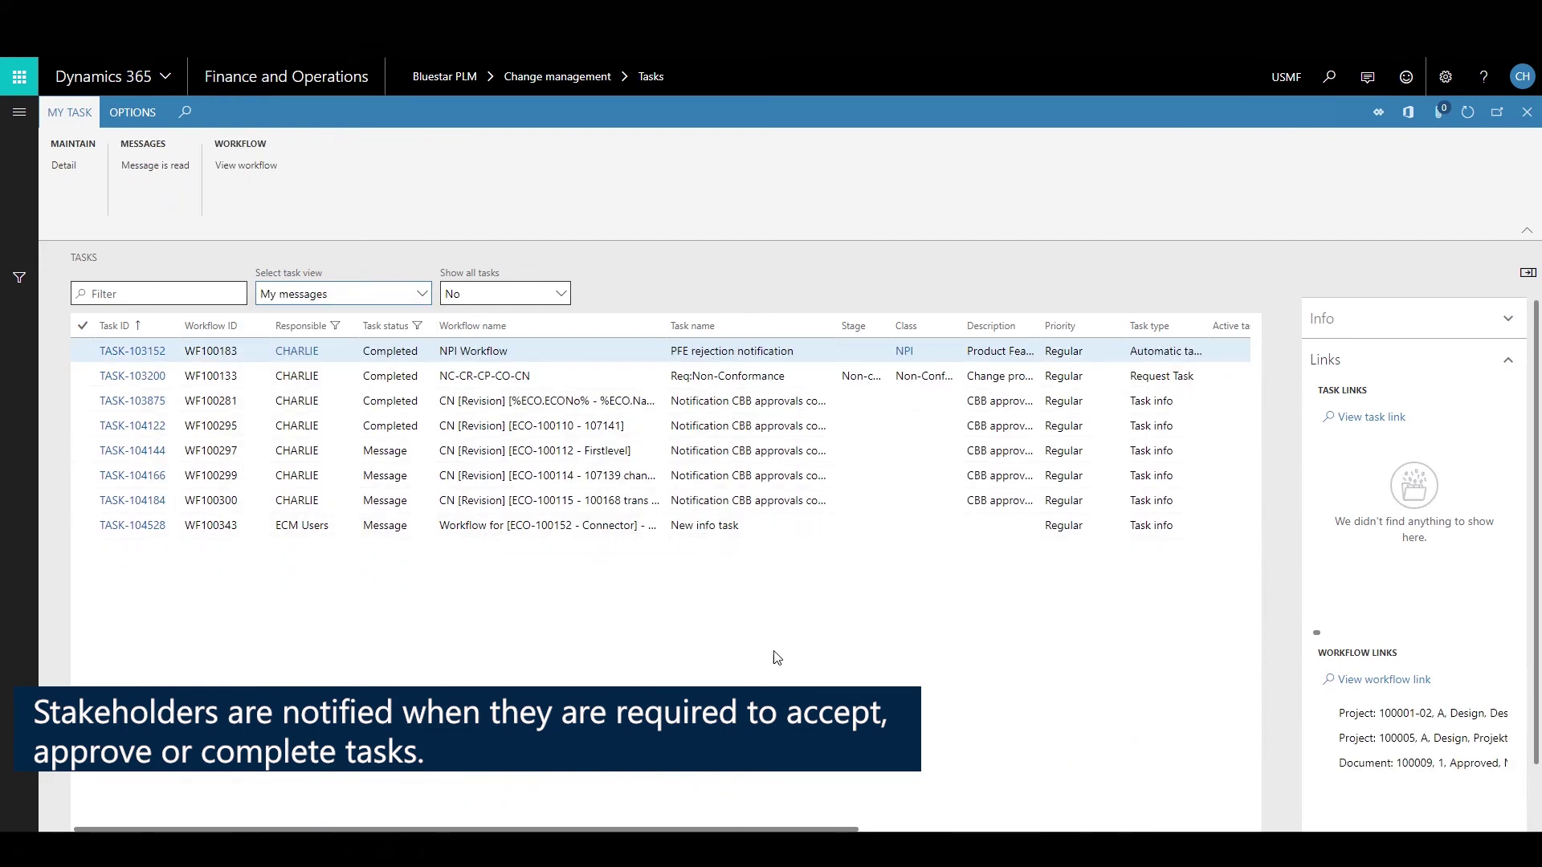
scroll(814, 823, right, 5)
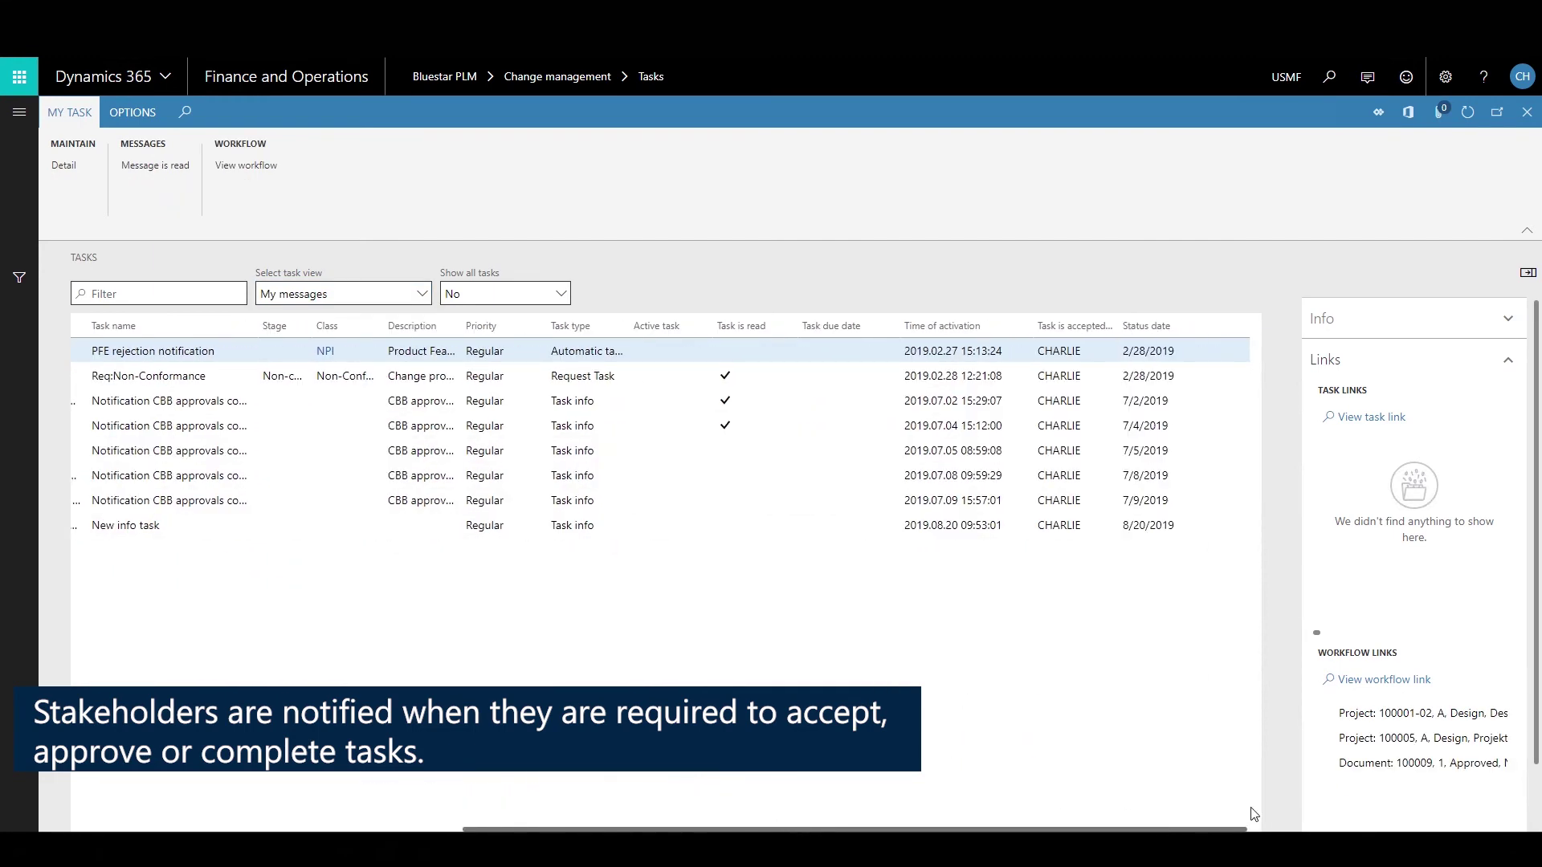
scroll(672, 816, left, 5)
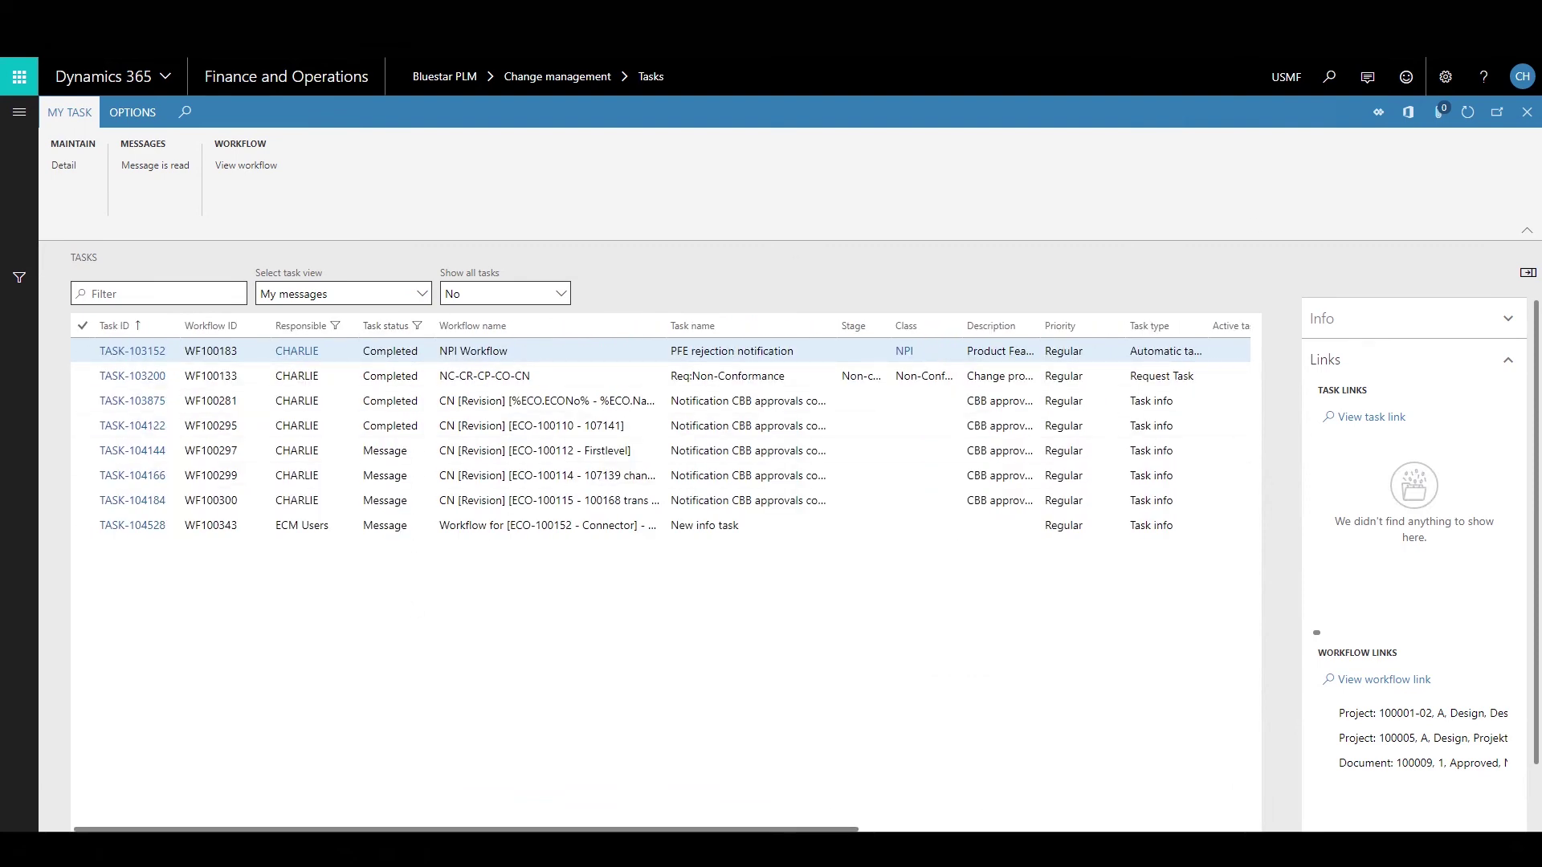